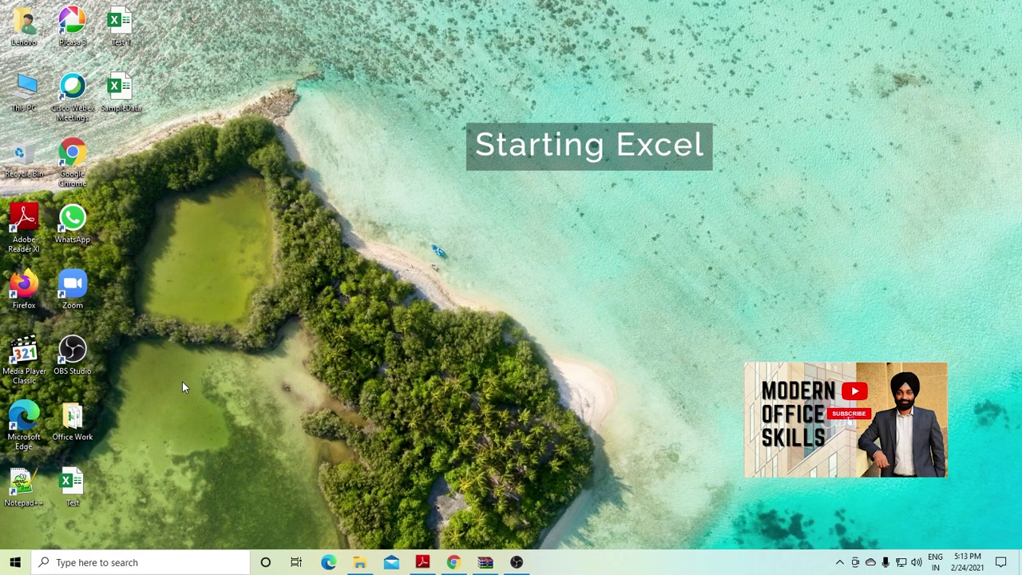
Launch Excel from the Start menu app list, then minimise its window to the desktop.
left_click(15, 564)
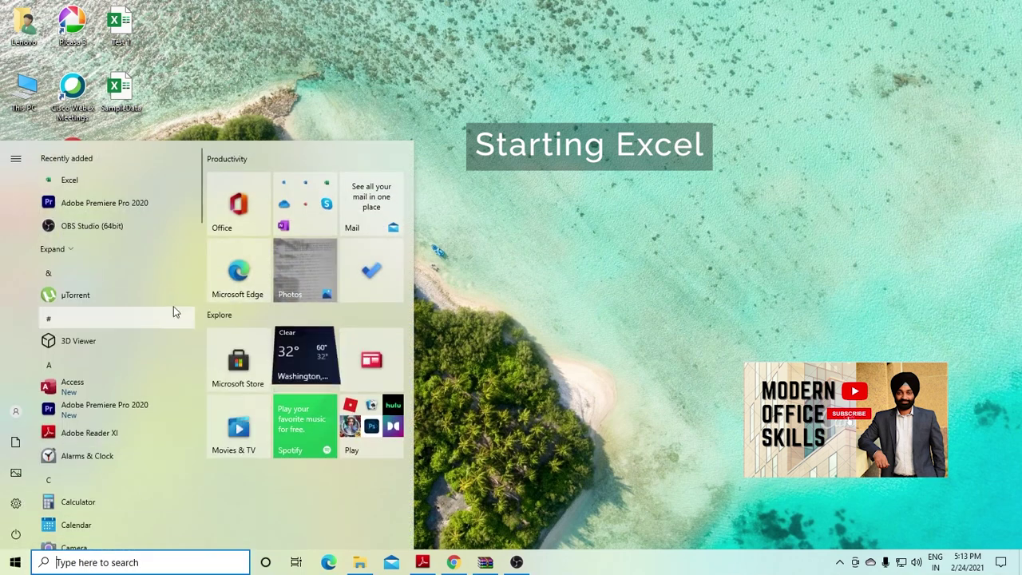
scroll(166, 280, "down", 3)
scroll(165, 279, "down", 1)
scroll(165, 280, "down", 3)
scroll(165, 279, "down", 3)
scroll(166, 280, "down", 3)
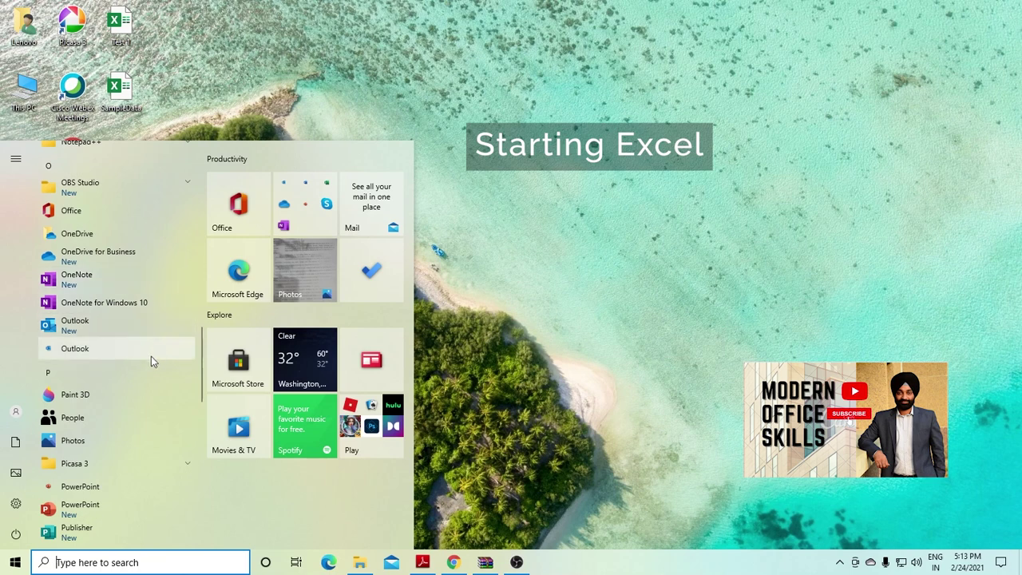
scroll(154, 377, "up", 8)
scroll(154, 377, "up", 8)
scroll(154, 377, "up", 3)
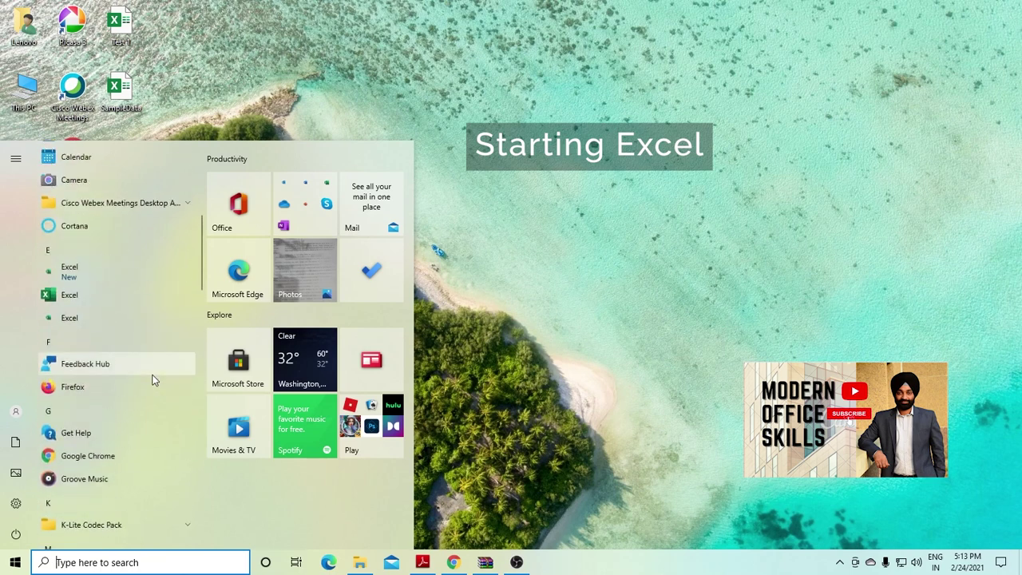
left_click(111, 301)
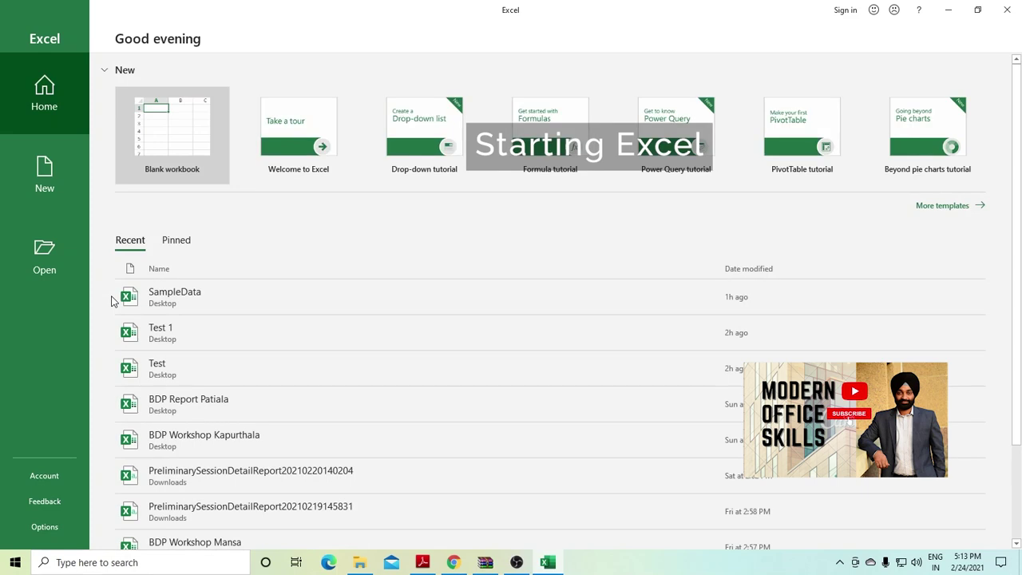
left_click(959, 18)
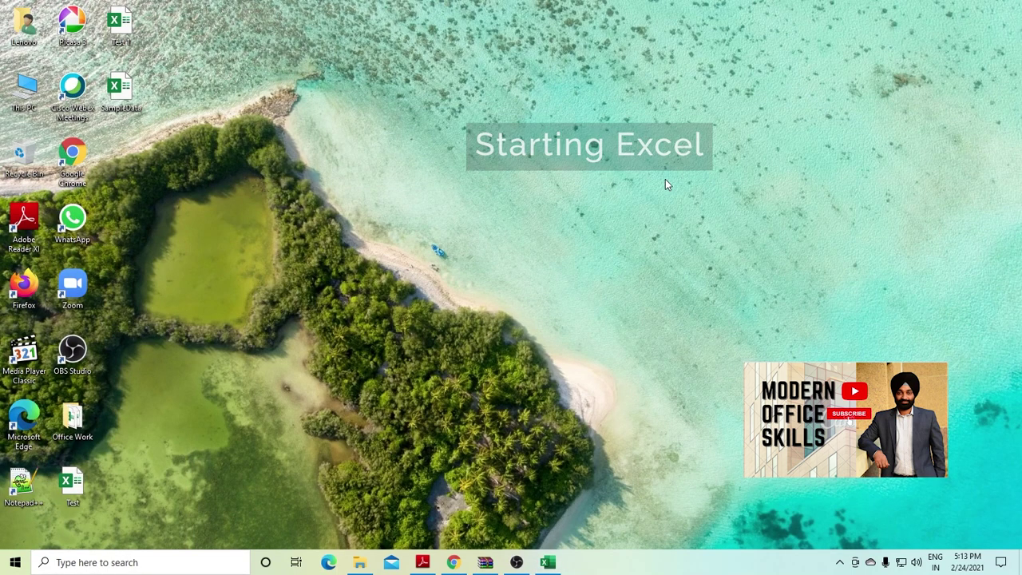
Restore the Excel start screen to full screen from its taskbar button.
left_click(136, 563)
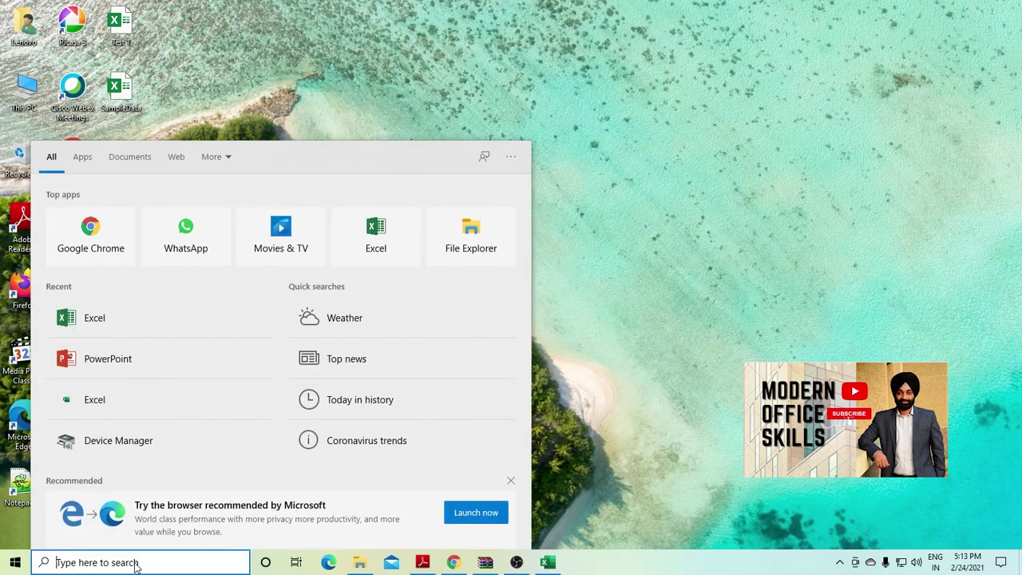
type("E")
left_click(548, 562)
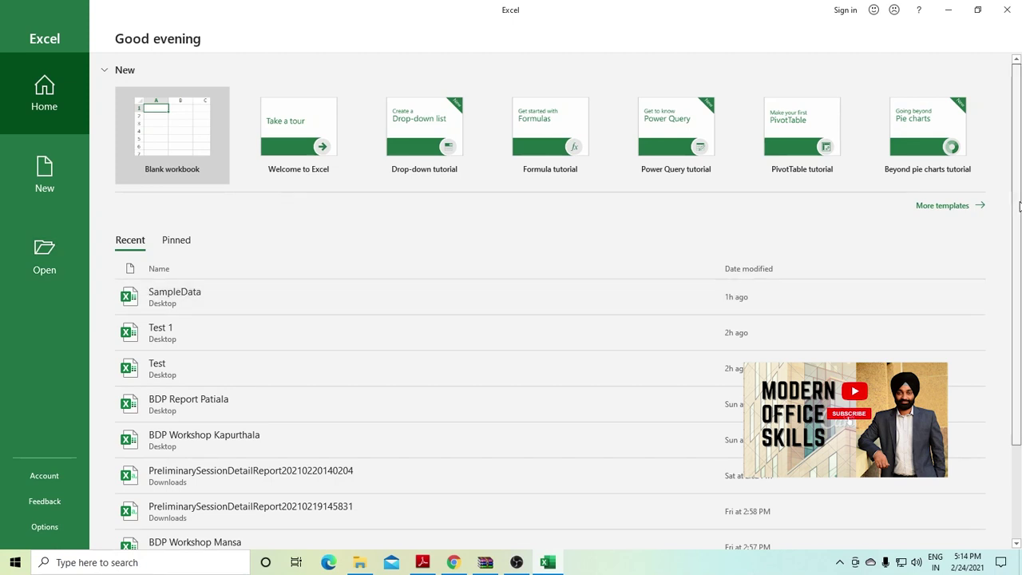
Open More templates and scroll through the workbook template gallery.
left_click_drag(1020, 206, 1020, 298)
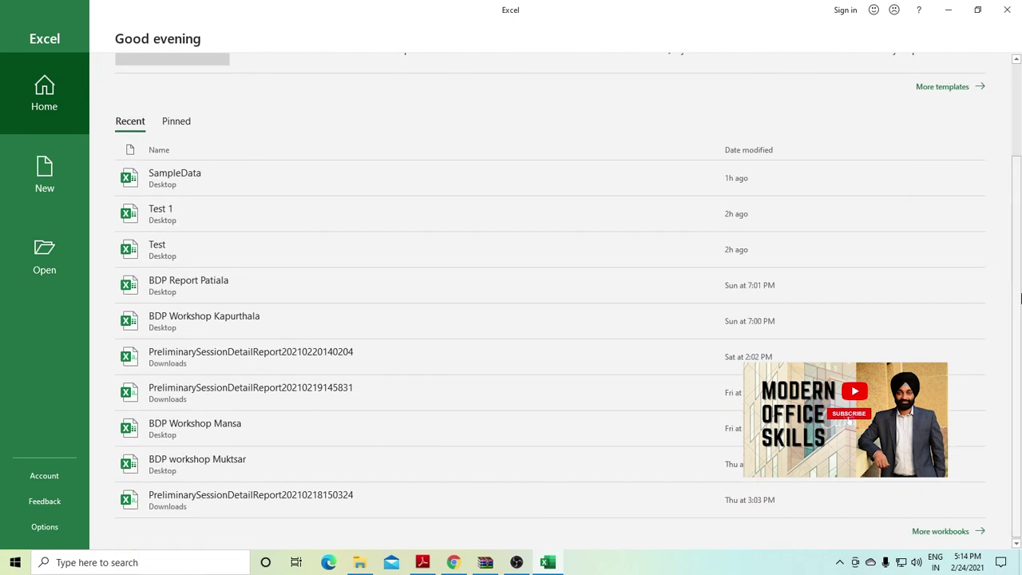
left_click(963, 89)
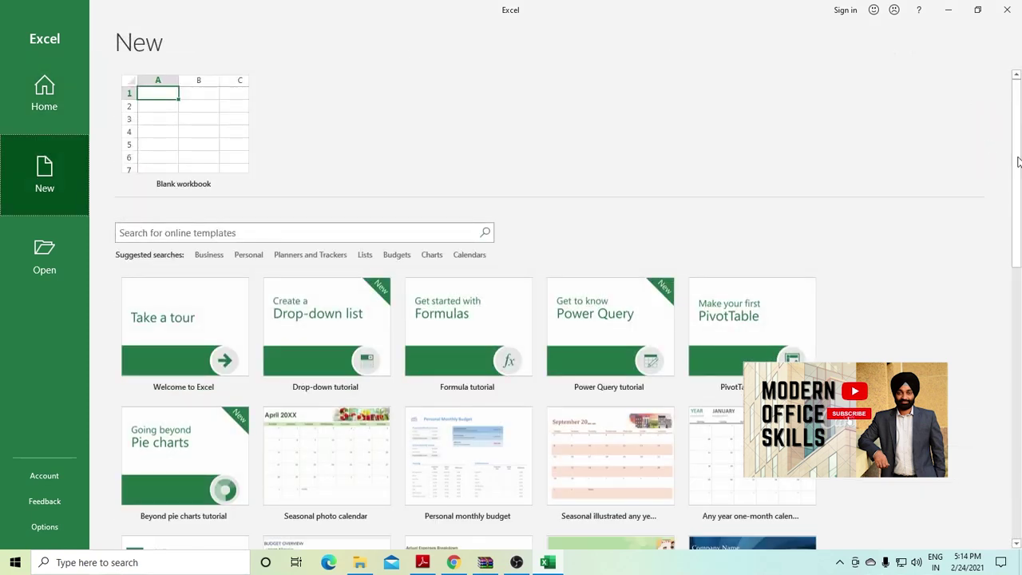
left_click_drag(1019, 138, 1019, 319)
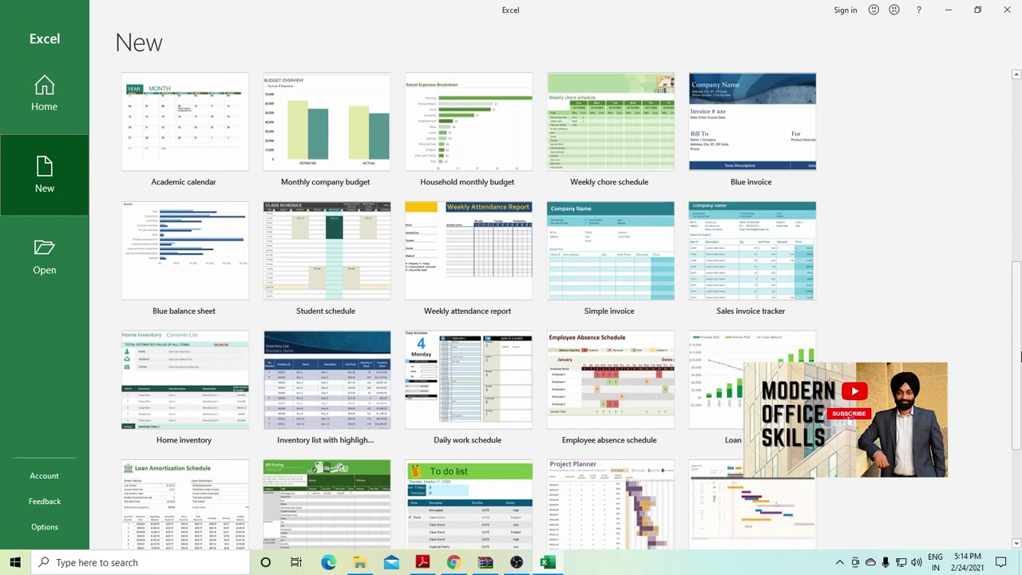
mouse_move(1019, 375)
left_mouse_down()
mouse_move(1020, 436)
mouse_move(1020, 373)
mouse_move(1020, 400)
left_mouse_up()
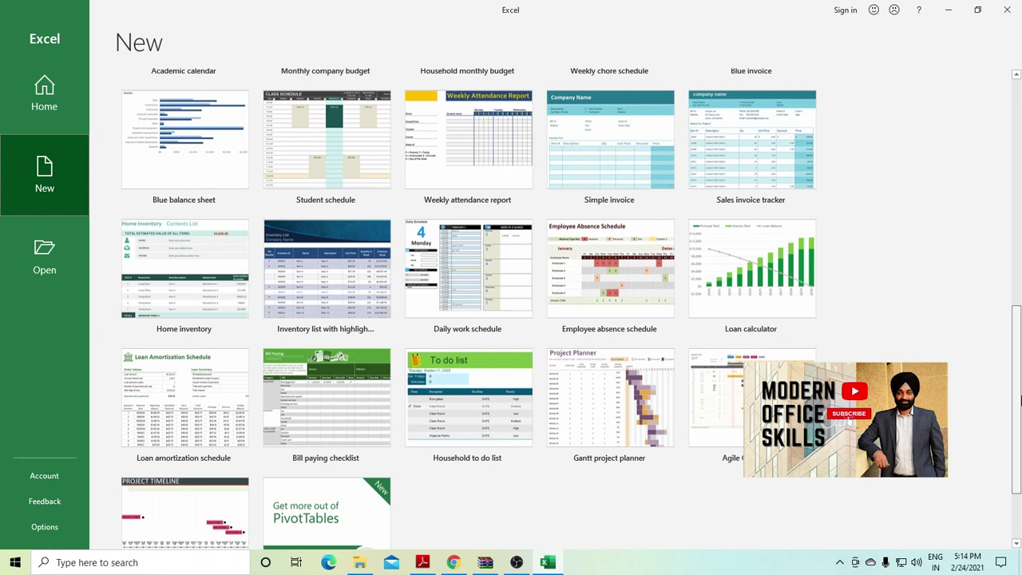
left_click_drag(1020, 399, 1020, 88)
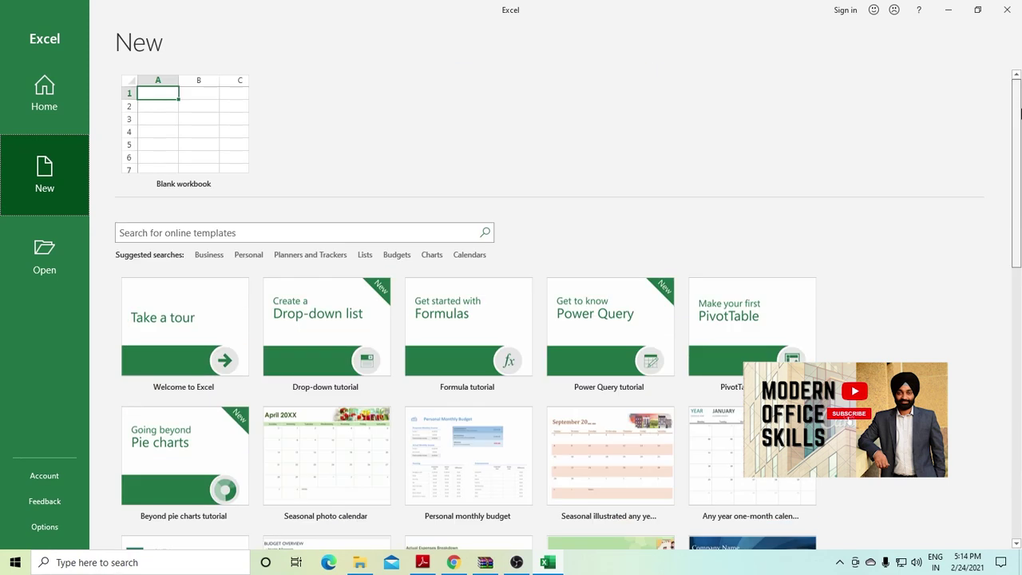
Search online templates for 'educational', browse the results, then return to the New page.
left_click(259, 232)
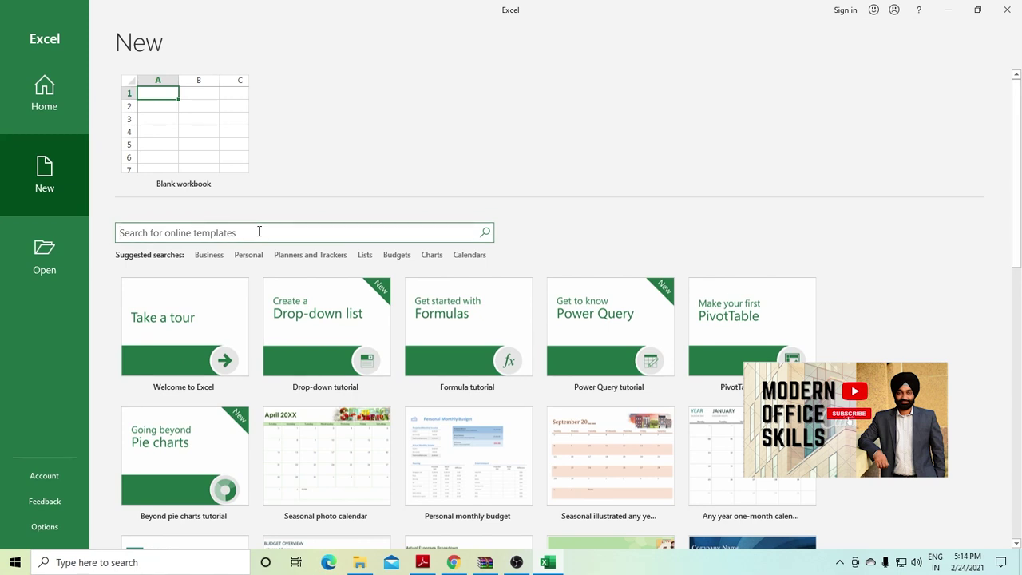
type("edc")
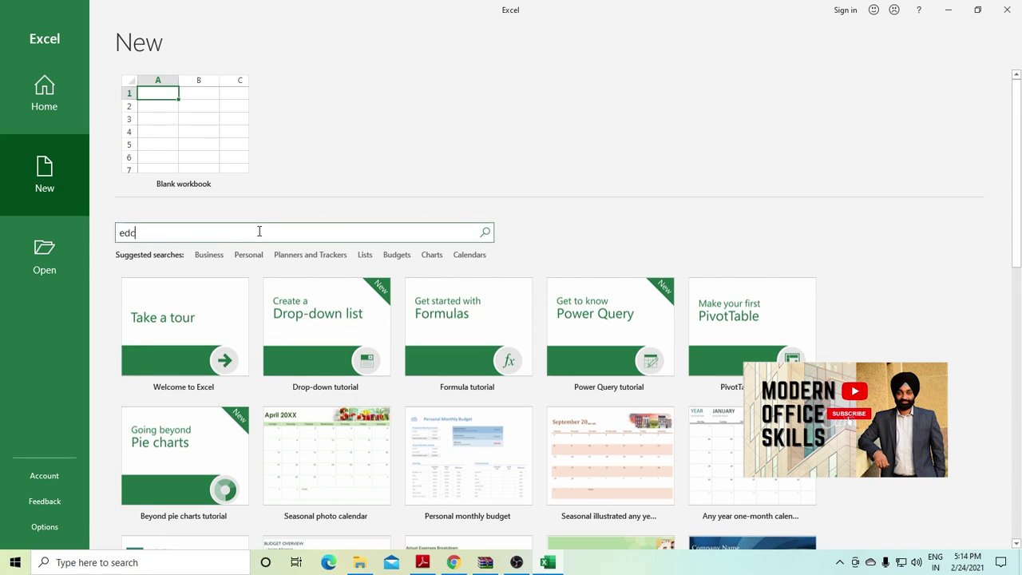
key("BackSpace")
type("ucational")
key("Return")
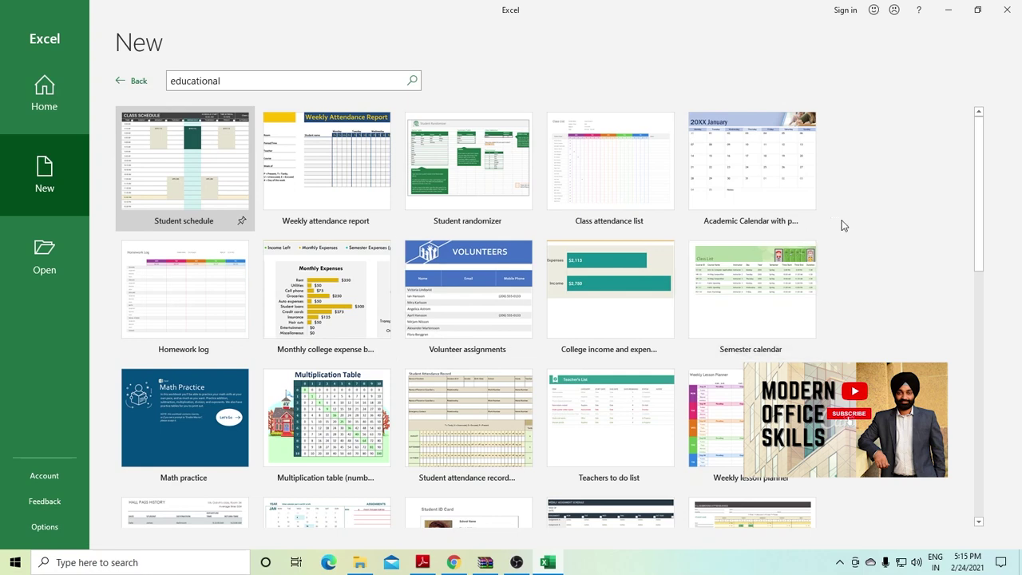
scroll(842, 224, "down", 10)
left_click_drag(982, 427, 963, 162)
left_click(119, 82)
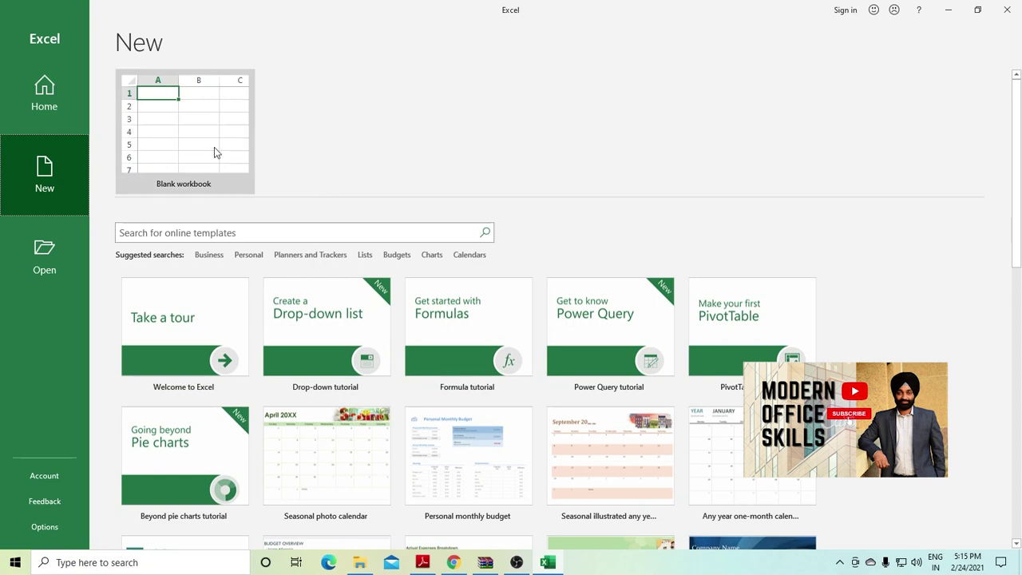
Create Book1 from the Blank workbook tile on the New page.
left_click(192, 138)
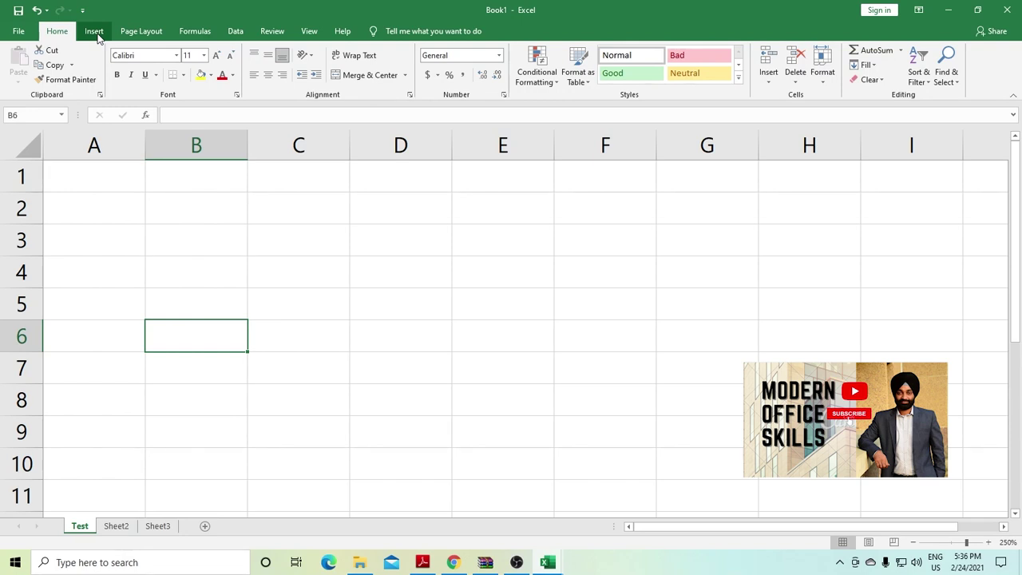
left_click(235, 31)
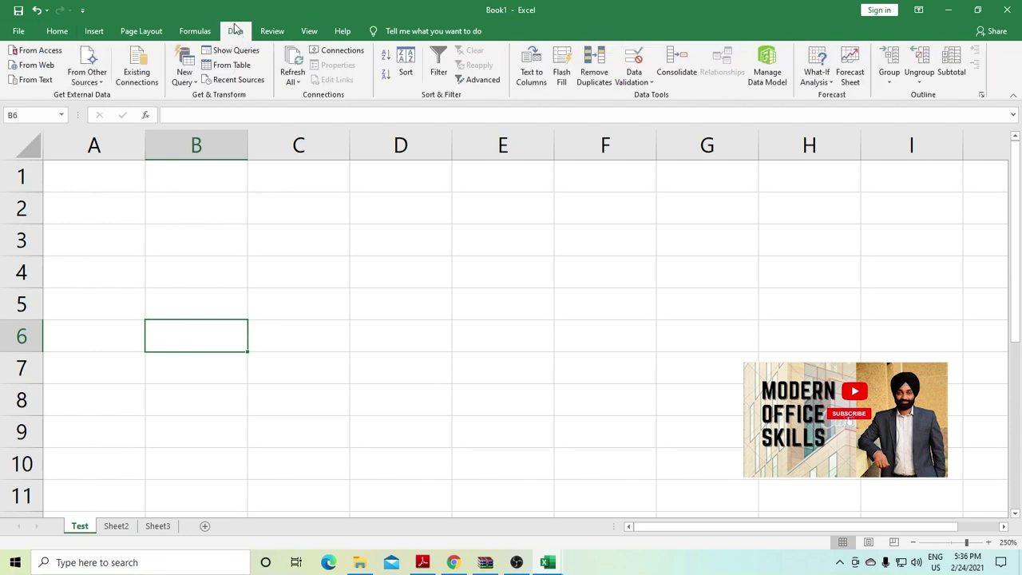
left_click(196, 32)
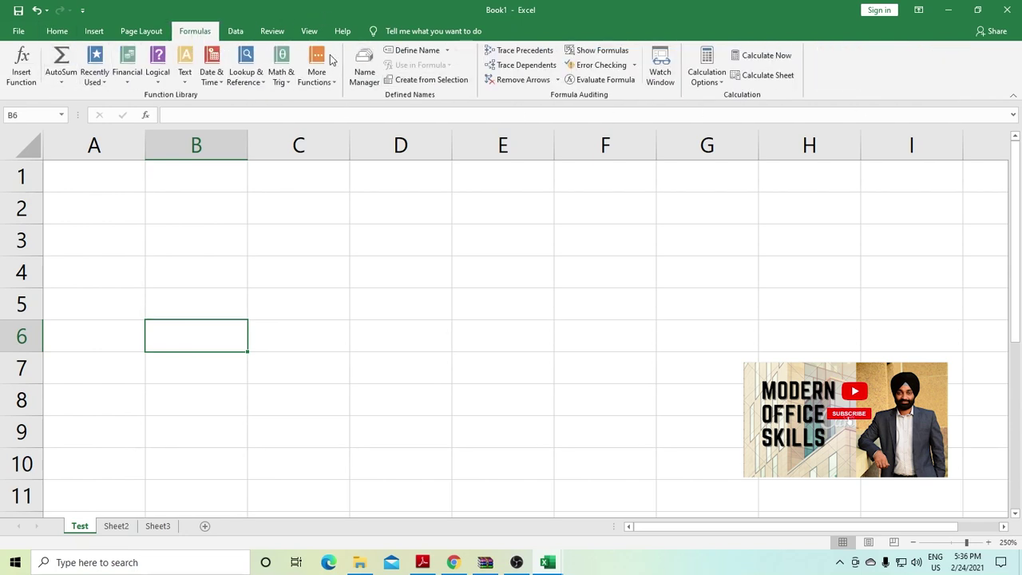
left_click(59, 31)
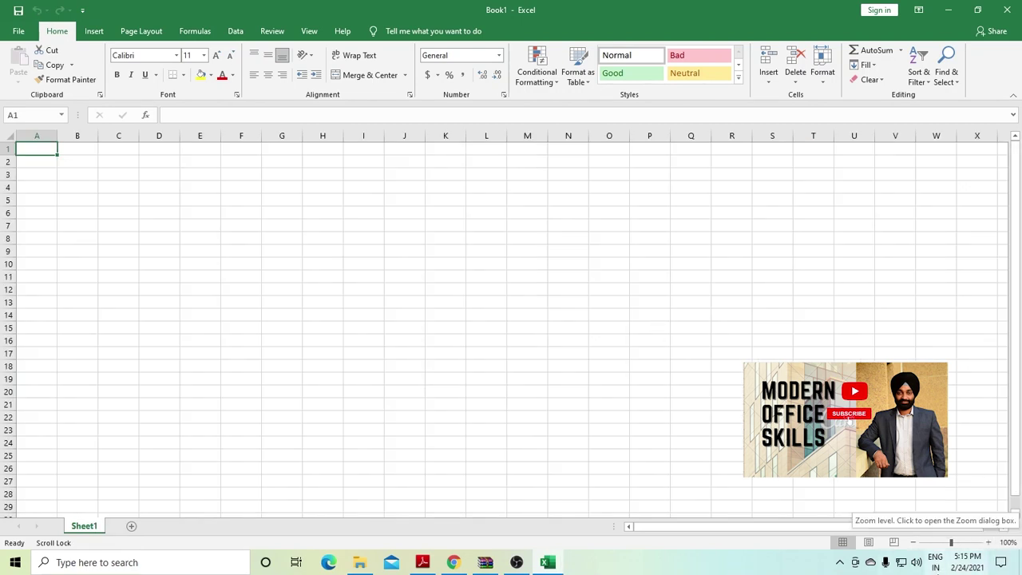
Zoom the worksheet grid in to 250%.
double_click(989, 543)
left_click(988, 543)
left_click(988, 543)
left_click(989, 544)
double_click(989, 543)
double_click(989, 543)
left_click(989, 544)
double_click(989, 544)
double_click(989, 543)
left_click(989, 543)
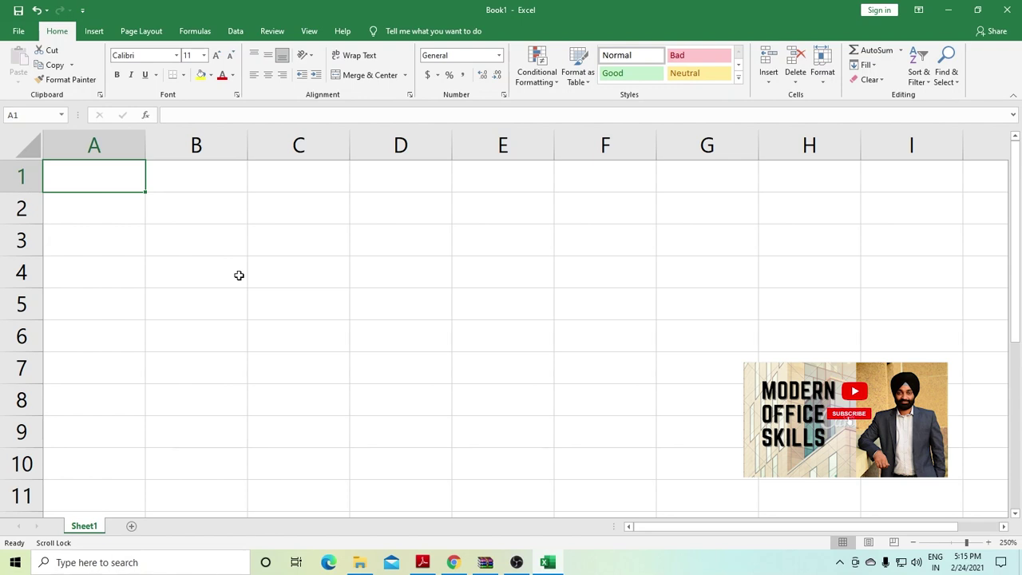
Add Sheet2 and Sheet3, and rename the first sheet to 'Test'.
left_click(132, 527)
left_click(172, 526)
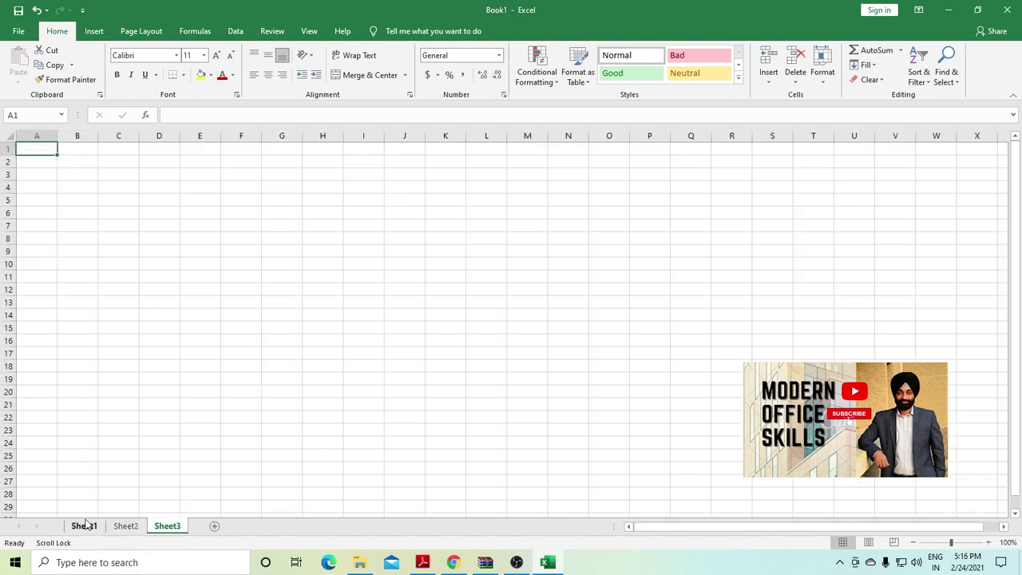
right_click(84, 526)
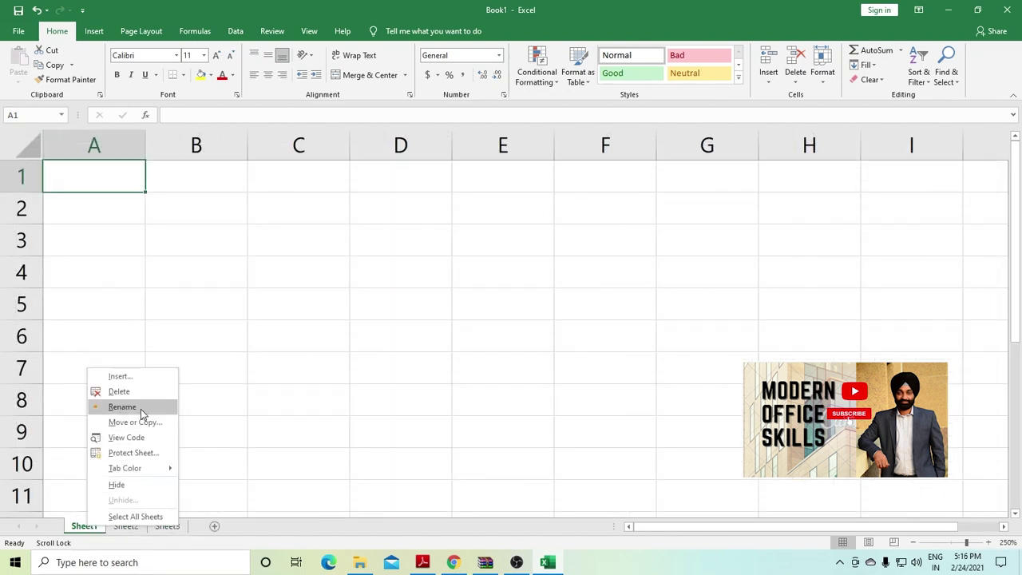
left_click(140, 408)
type("Test")
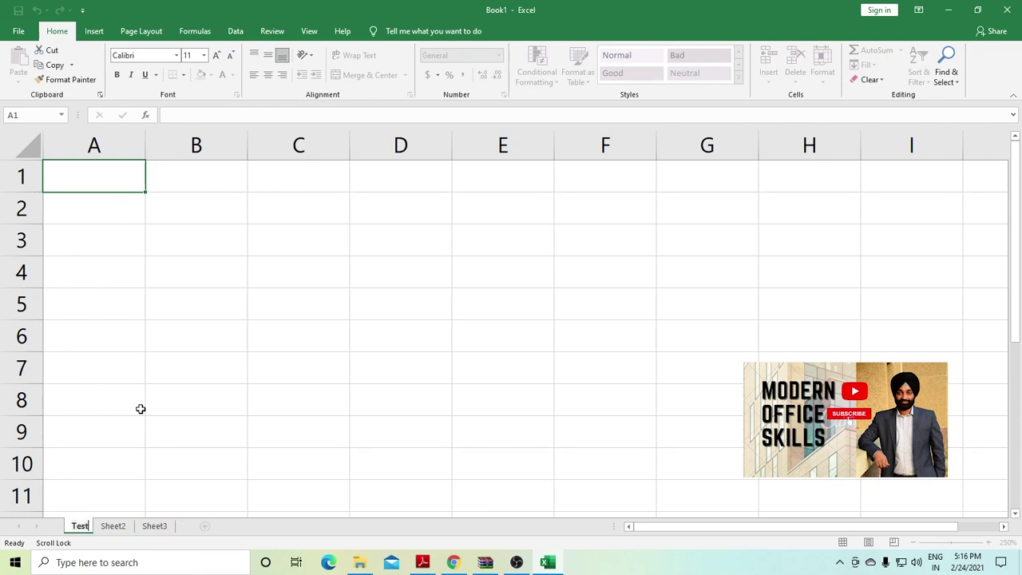
left_click(141, 409)
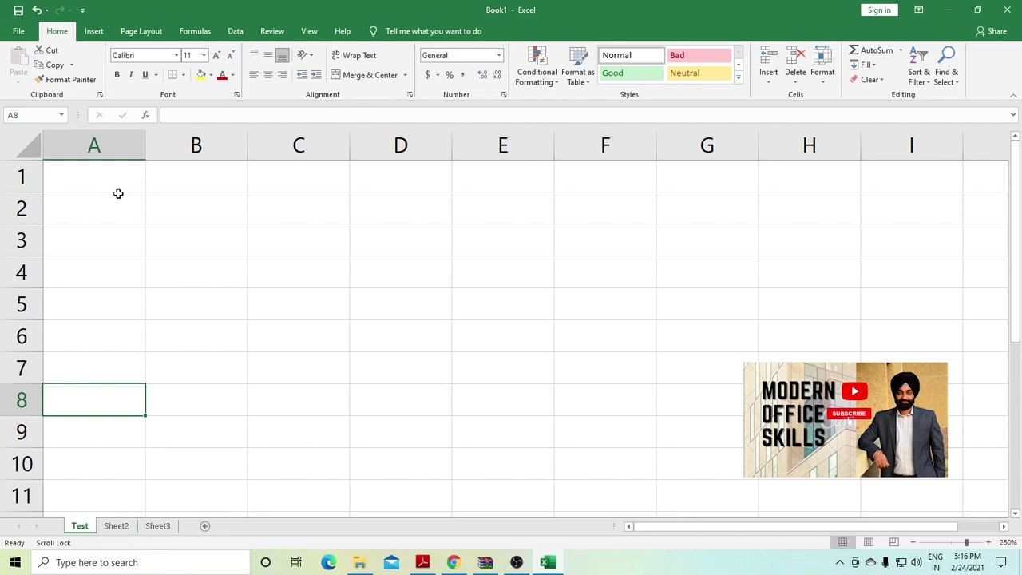
left_click(118, 145)
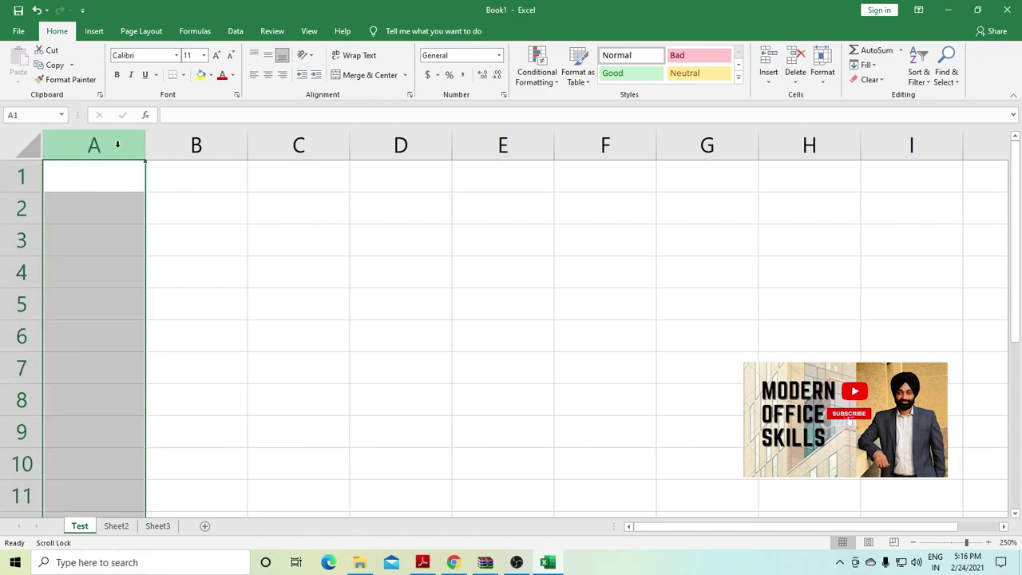
left_click(200, 145)
left_click(300, 142)
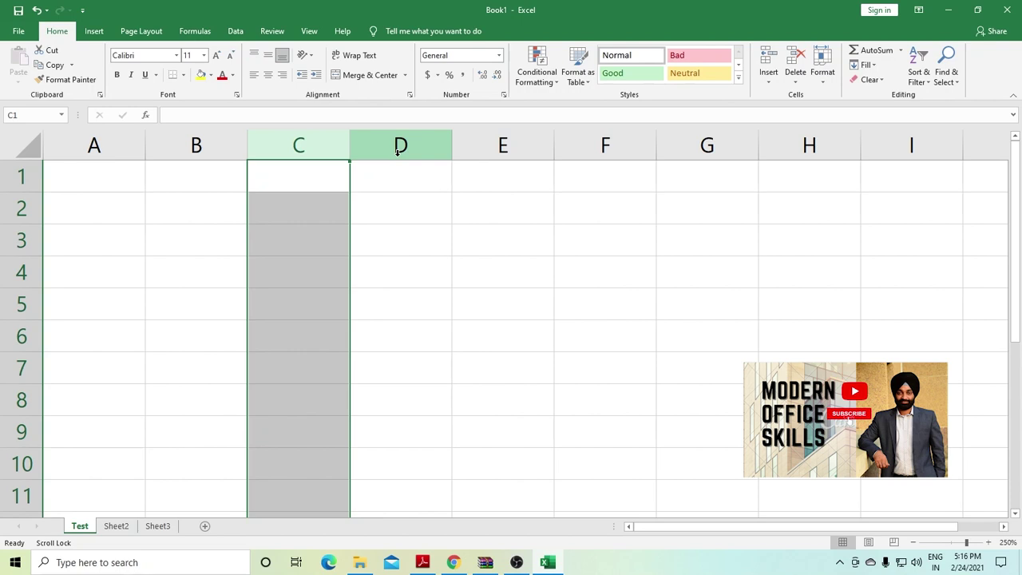
left_click(19, 174)
left_click(25, 210)
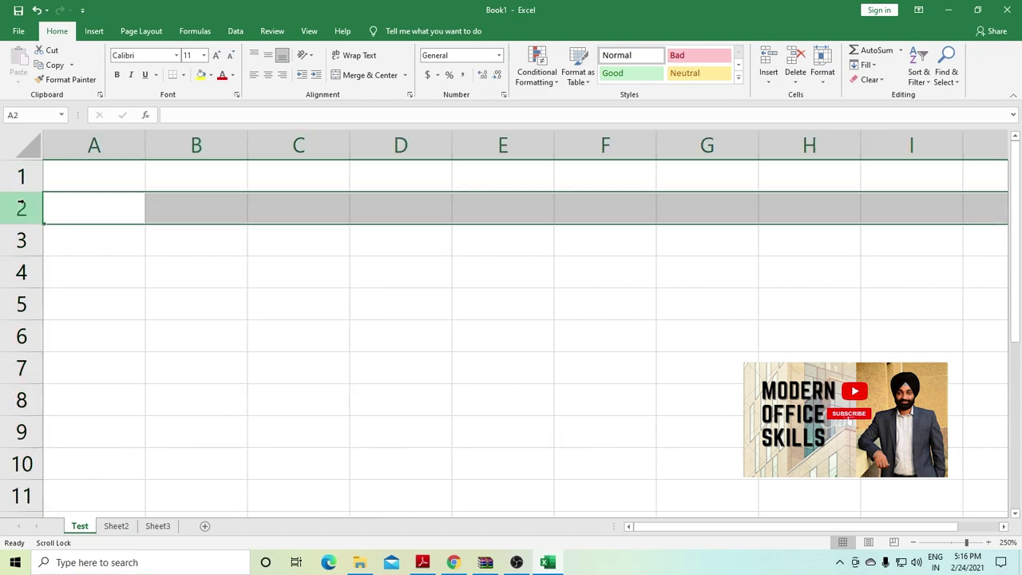
scroll(96, 192, "down", 20)
left_click(99, 181)
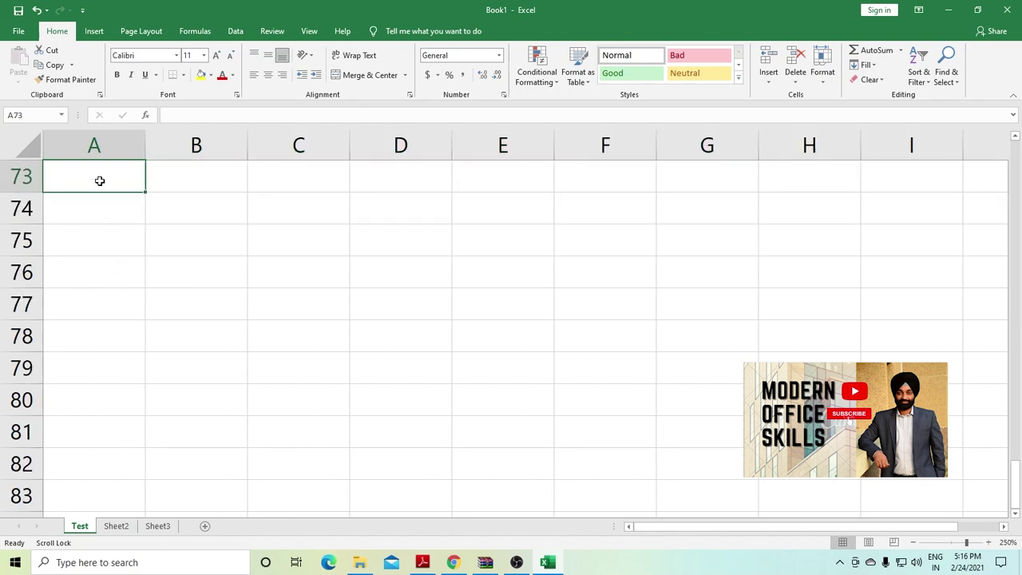
key("Page_Down")
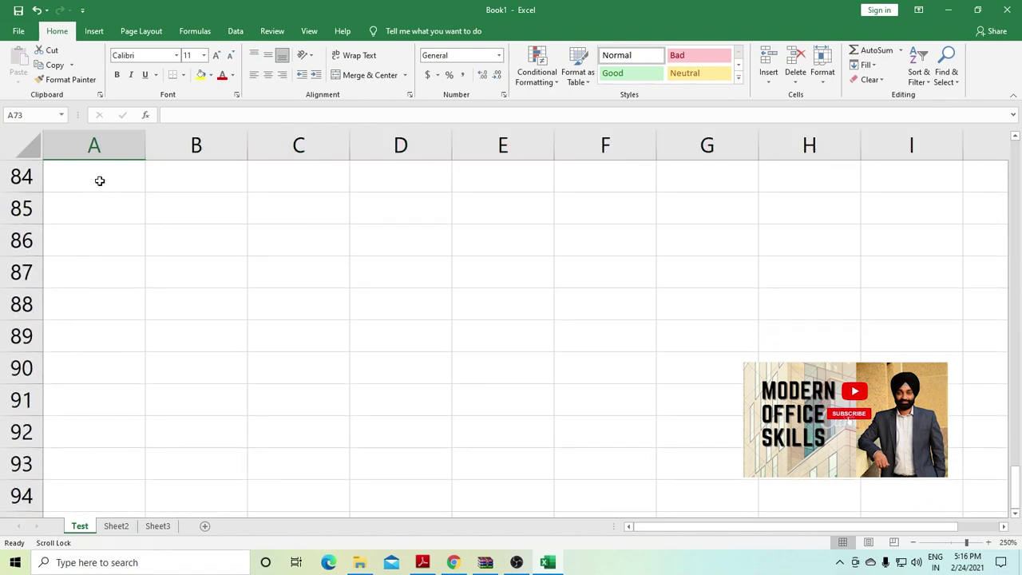
scroll(89, 258, "up", 13)
scroll(88, 261, "up", 7)
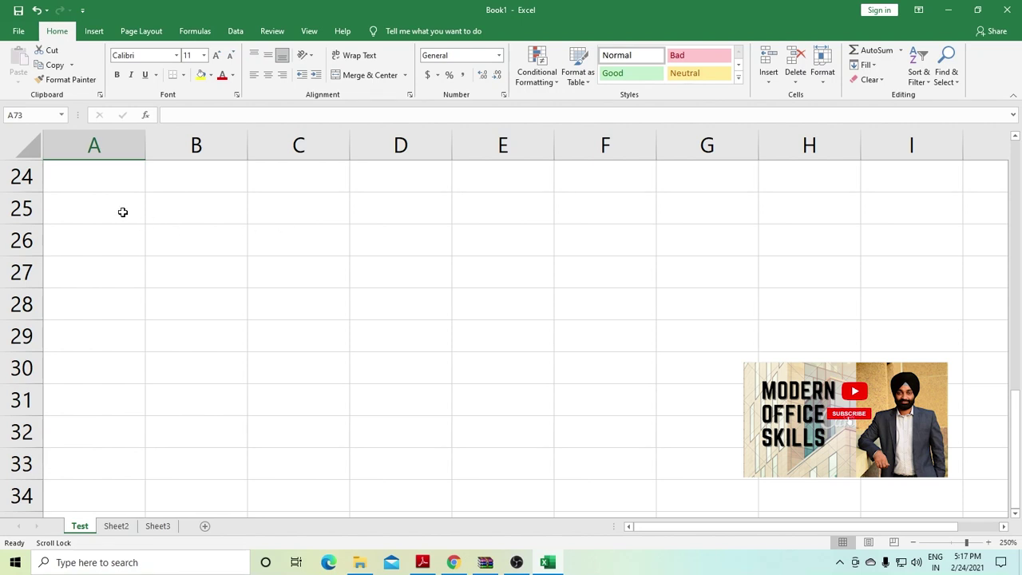
left_click(121, 210)
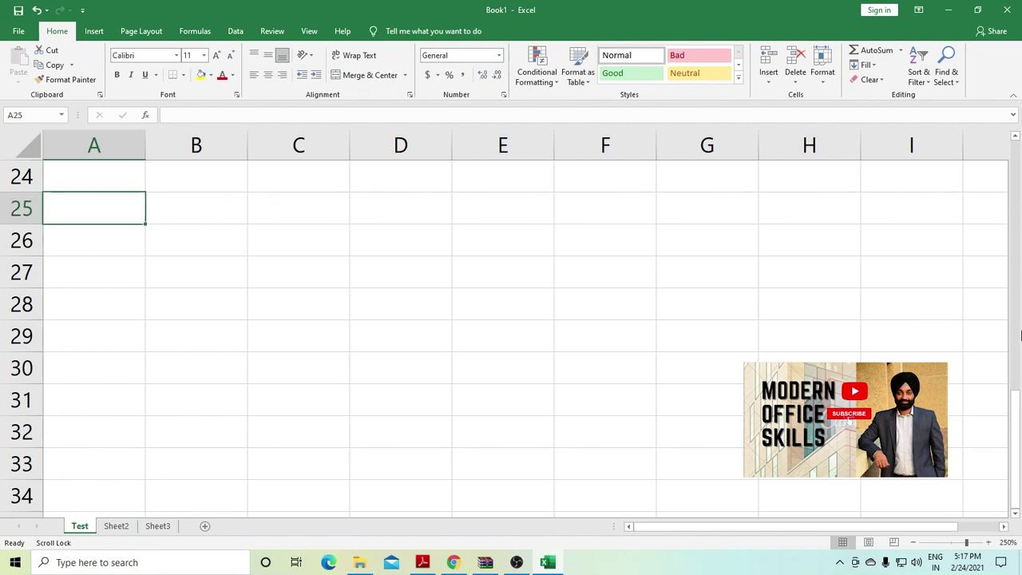
left_click_drag(1016, 434, 1019, 160)
left_click(279, 305)
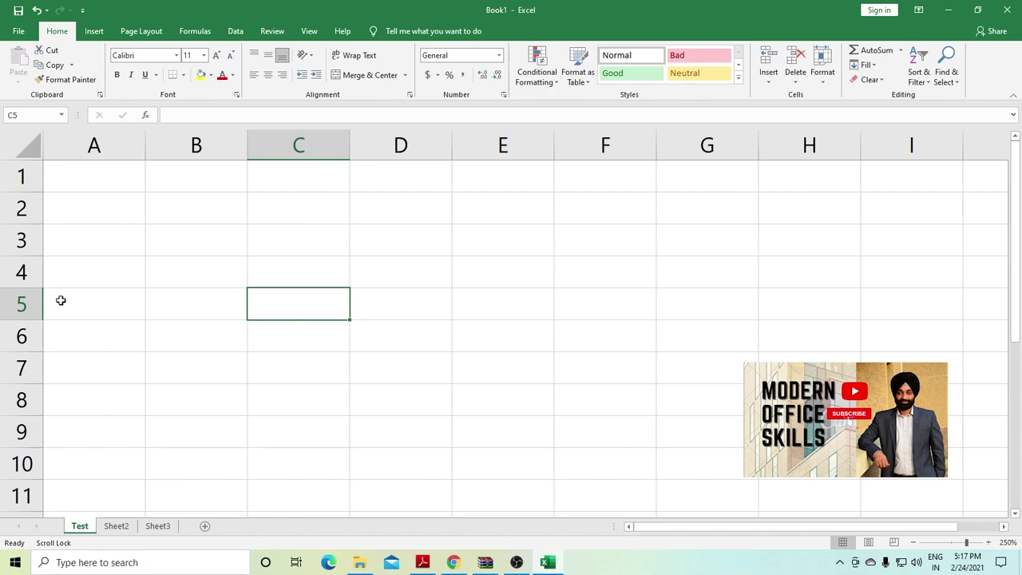
Enter the formula =10+20 in C5, check it, then delete it.
left_click(38, 113)
left_click(38, 113)
left_click(229, 114)
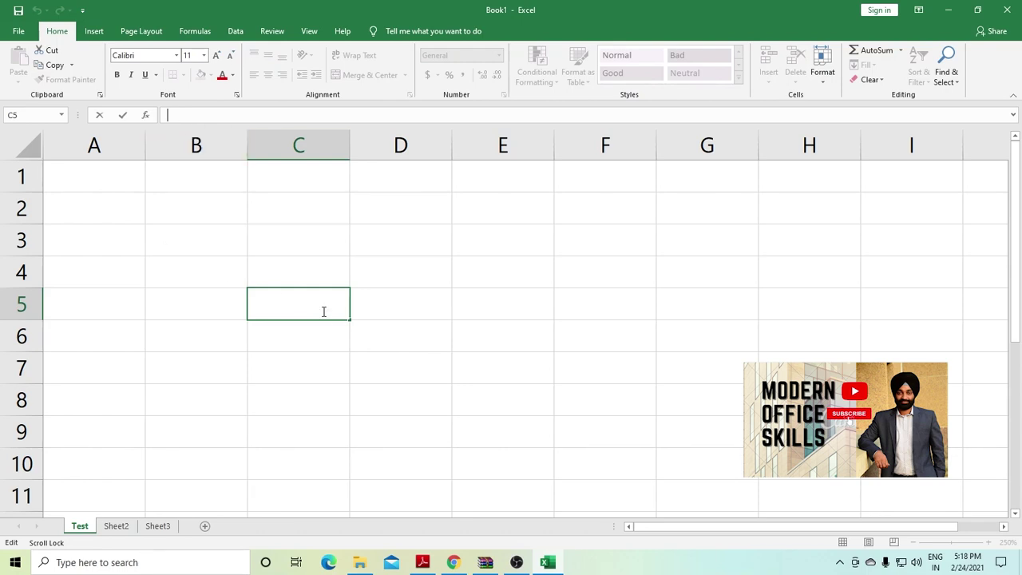
type("=")
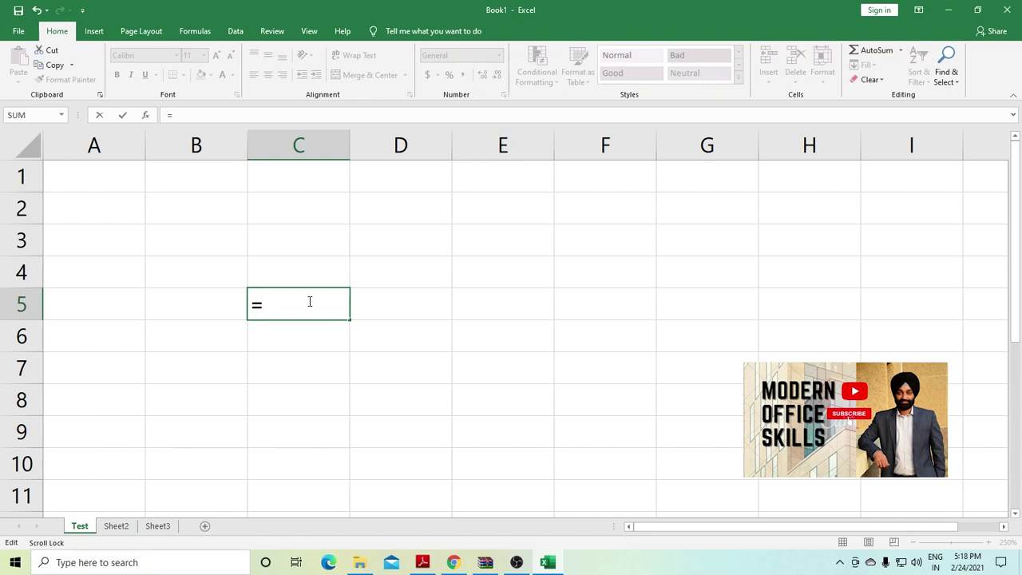
type("10+20")
key("Return")
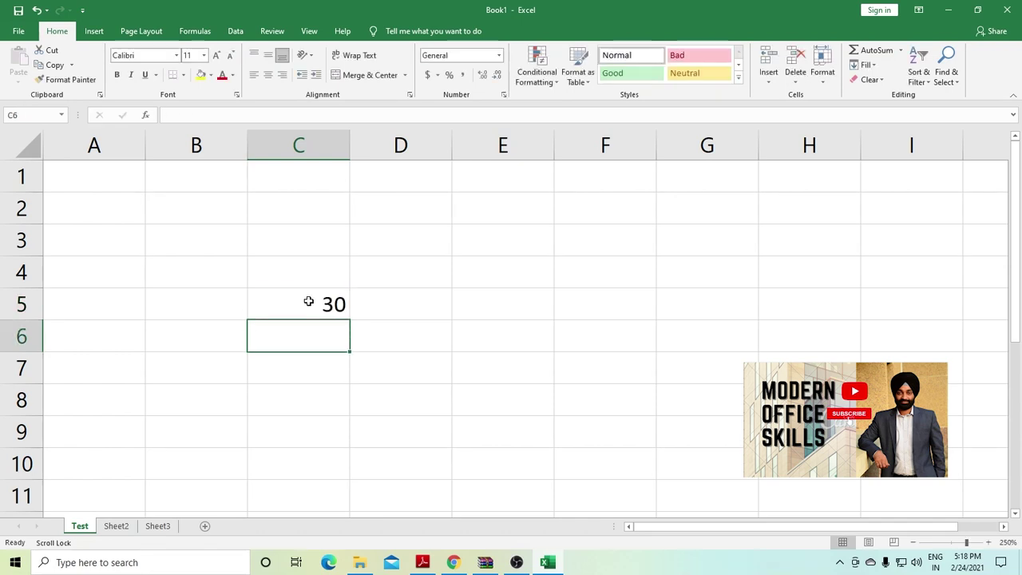
left_click(309, 302)
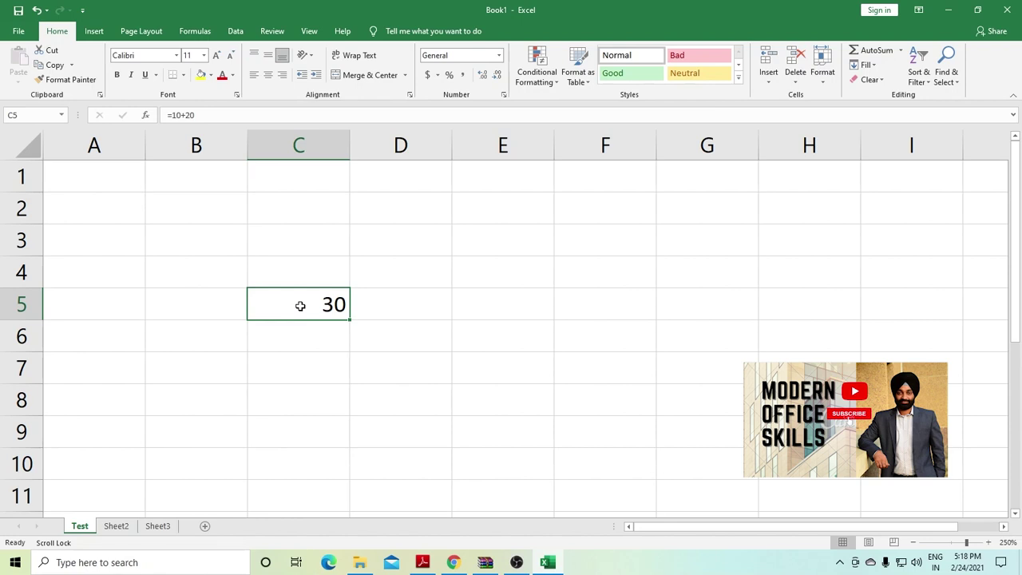
key("Delete")
Select cells C7, A2 and B2 in the Test 1 order data.
left_click(296, 373)
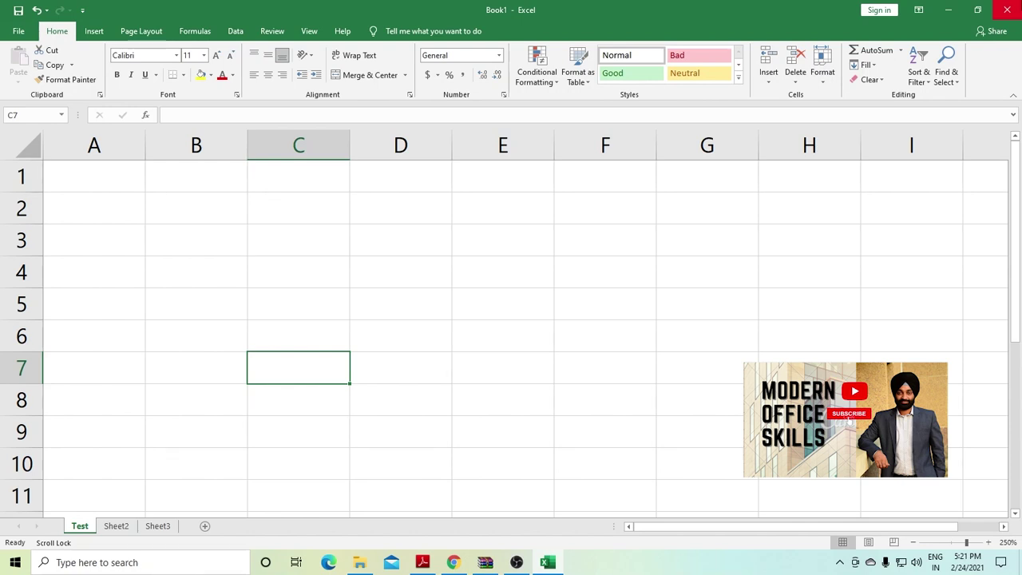
left_click(123, 204)
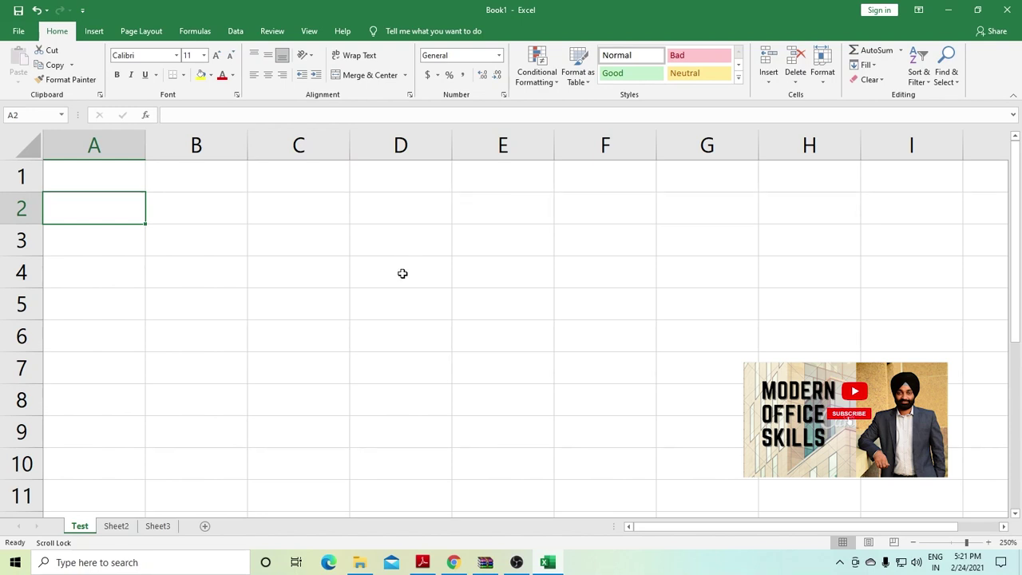
left_click(224, 217)
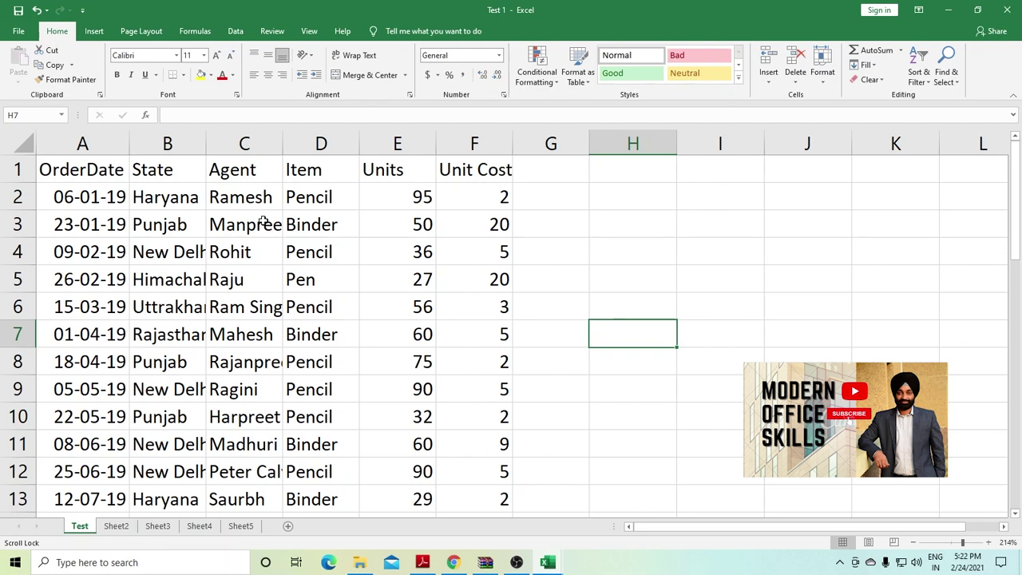
Select the OrderDate header cell A1 and turn off Scroll Lock.
left_click(101, 168)
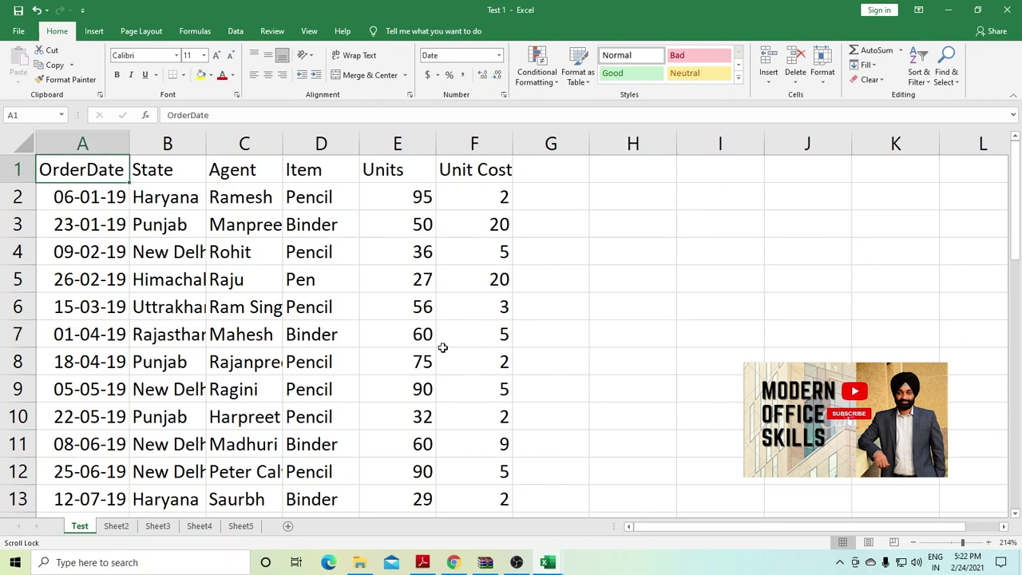
key("Down")
key("Down")
key("Up")
key("Up")
key("Scroll_Lock")
key("Down")
key("Down")
key("Down")
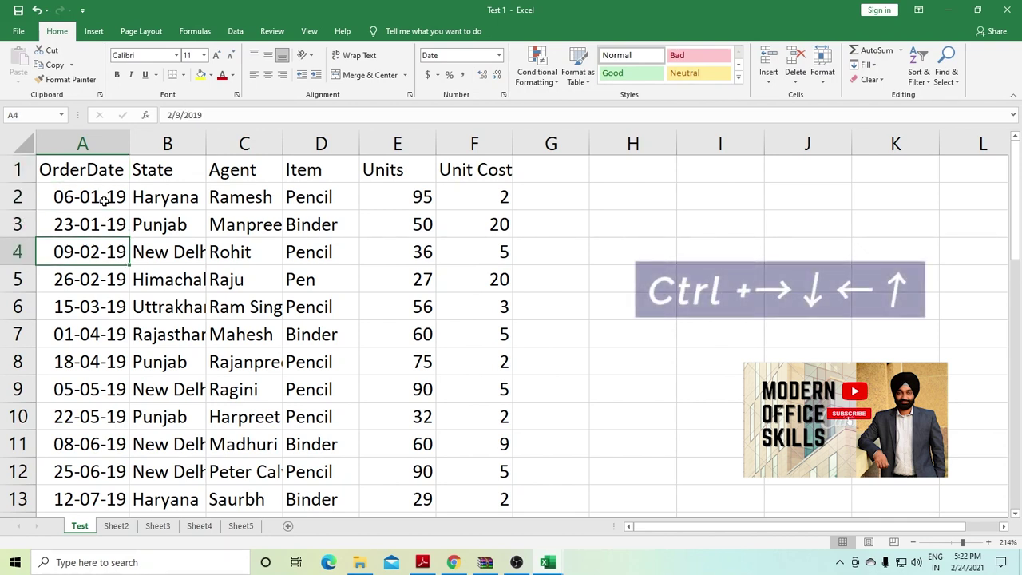
Jump across rows 4 and 5 and down the State column to B5.
key("Right")
key("Right")
key("Right")
key("Right")
key("Right")
key("Right")
key("Right")
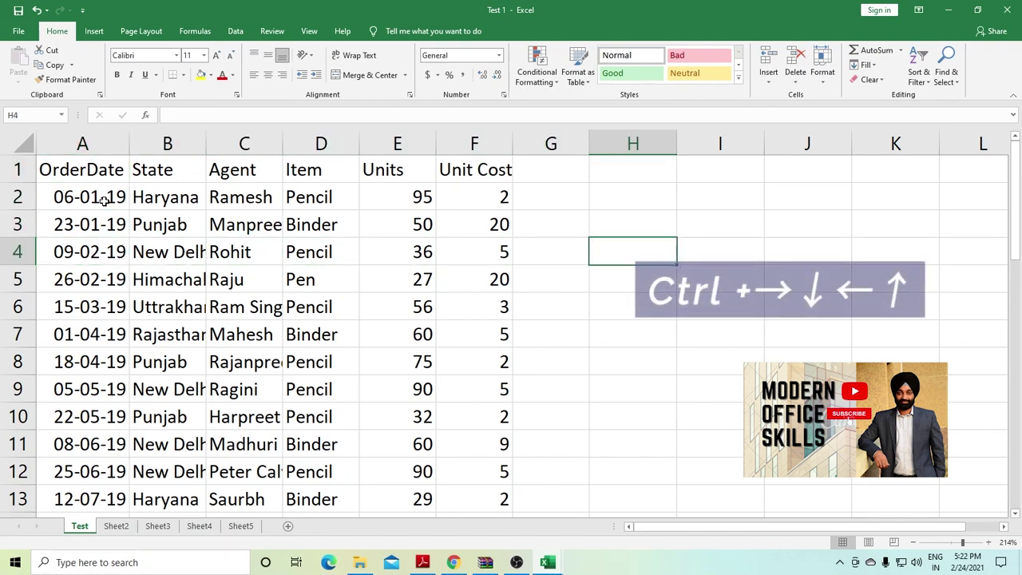
key("Left")
key("Left")
key("Left")
key("Left")
key("Left")
key("Left")
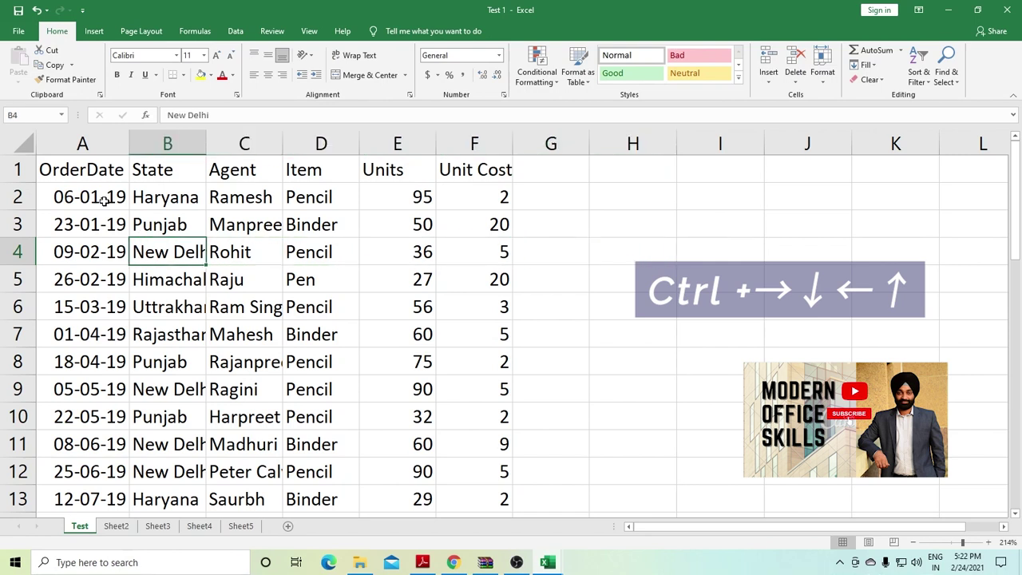
key("Up")
key("Up")
key("Up")
key("Down")
key("Down")
key("Down")
key("Down")
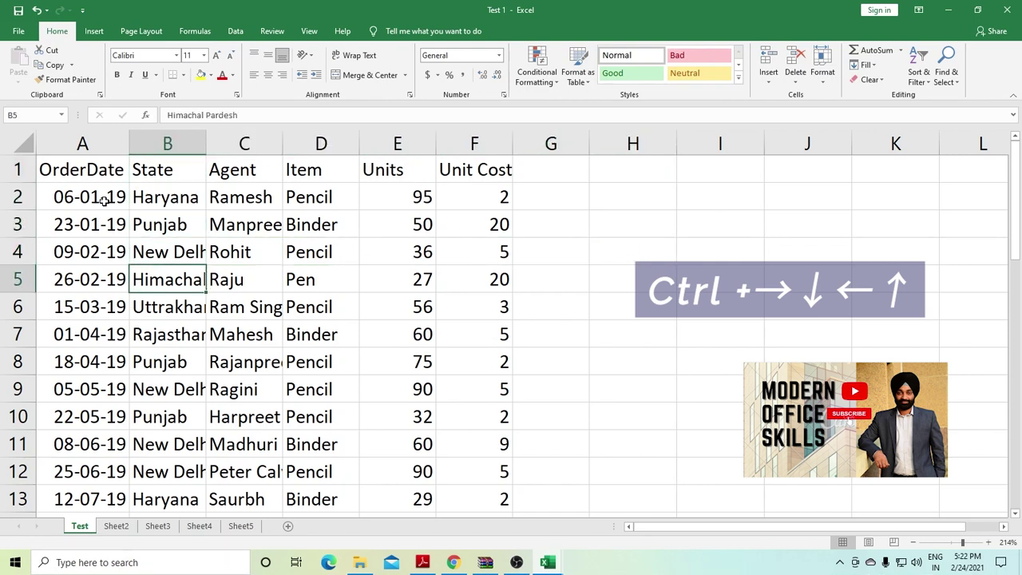
key("Right")
key("Right")
key("Right")
key("Right")
key("Left")
key("Left")
key("Left")
key("Left")
key("Right")
key("Right")
key("Right")
key("Down")
key("Down")
key("Down")
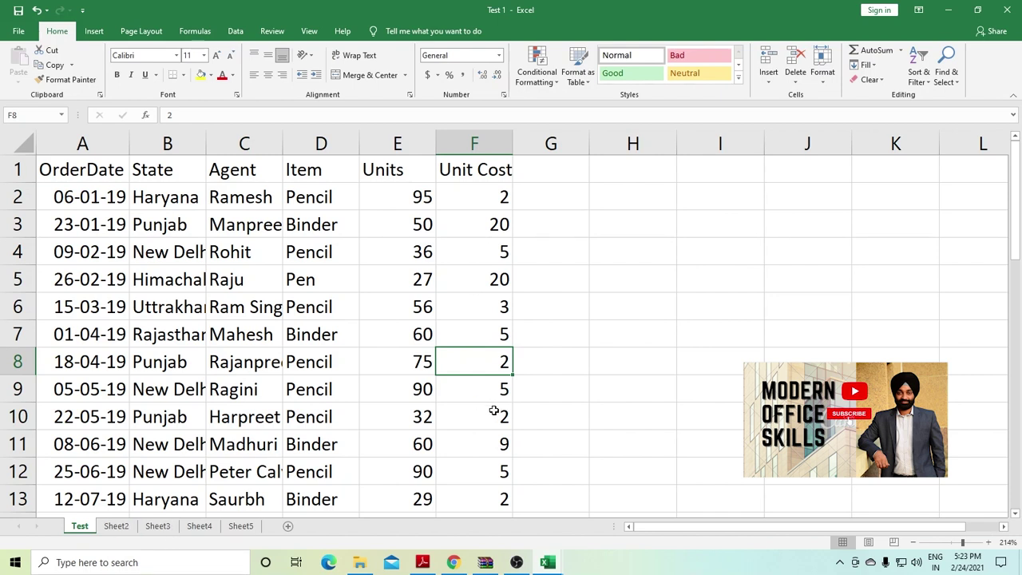
Cycle through Sheet2, Sheet3 and Sheet4, then step back toward the Test sheet.
key("ctrl+Page_Down")
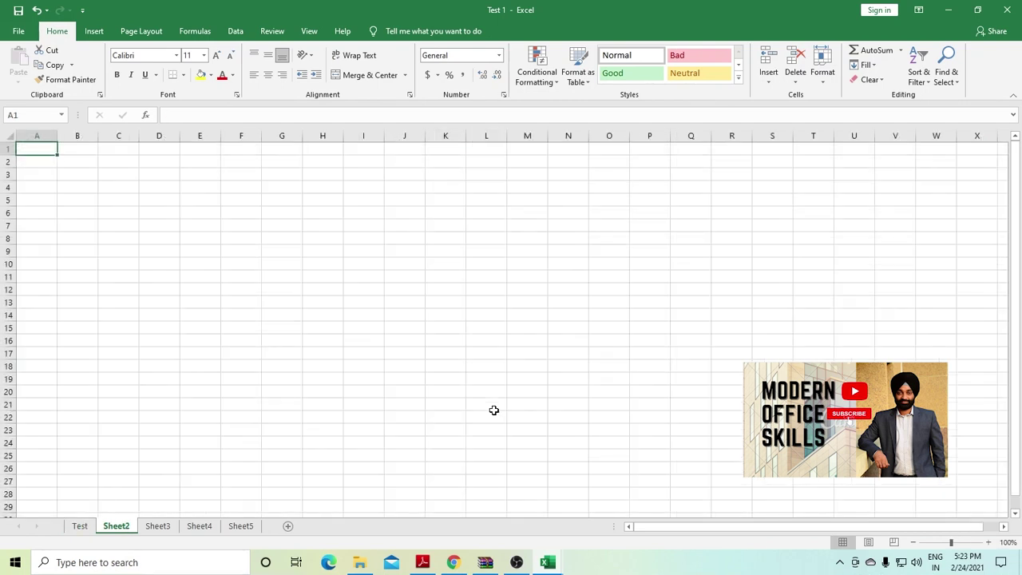
key("ctrl+Page_Down")
key("ctrl+Page_Up")
key("ctrl+Page_Up")
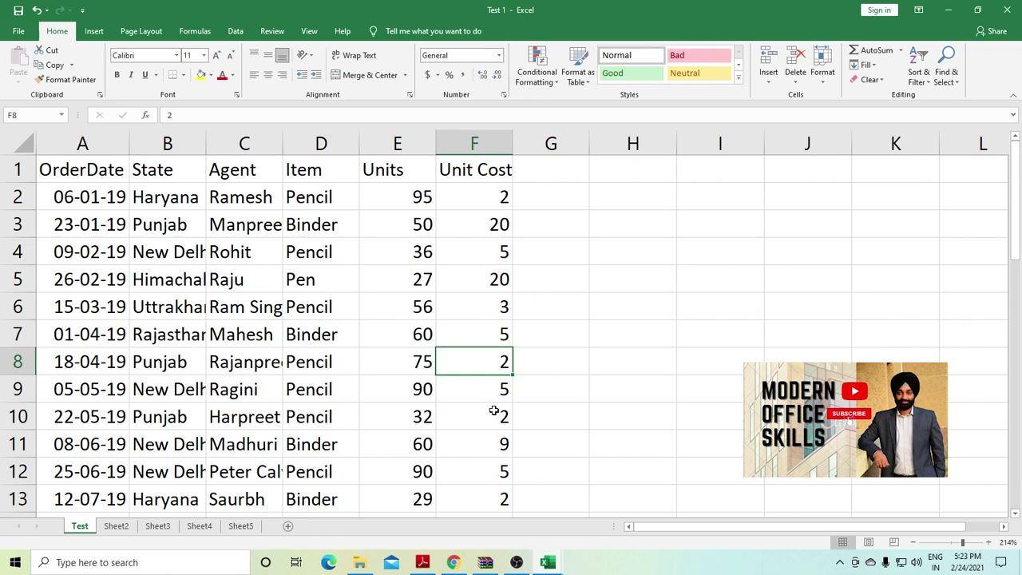
key("ctrl+Page_Down")
key("ctrl+Page_Down")
key("ctrl+Page_Down")
key("ctrl+Page_Up")
key("ctrl+Page_Up")
key("ctrl+Page_Up")
Move up to the Unit Cost header, then along and down the OrderDate column.
key("Up")
key("Up")
key("Up")
key("Up")
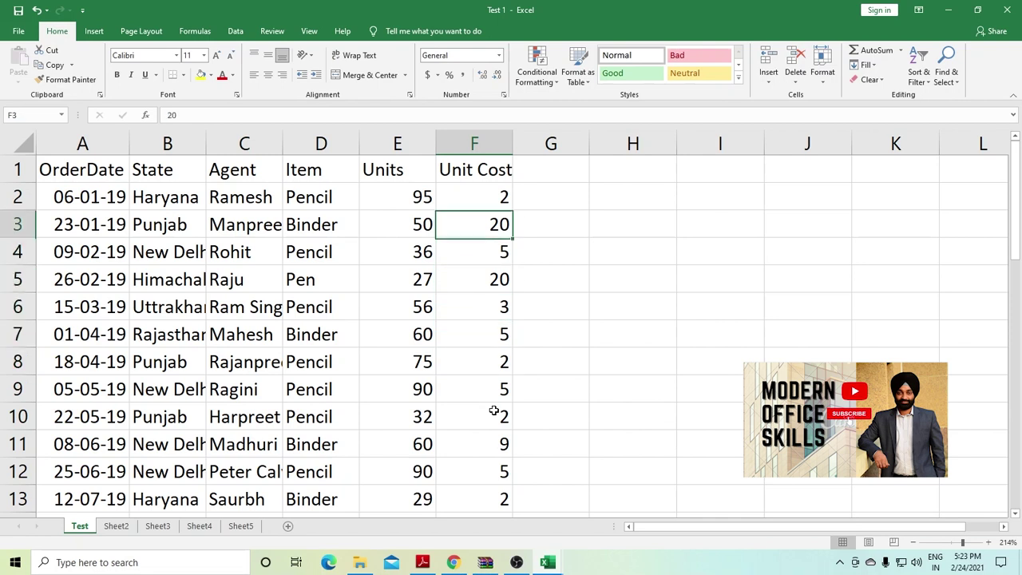
key("Up")
key("Up")
key("Left")
key("Left")
key("Left")
key("Left")
key("Left")
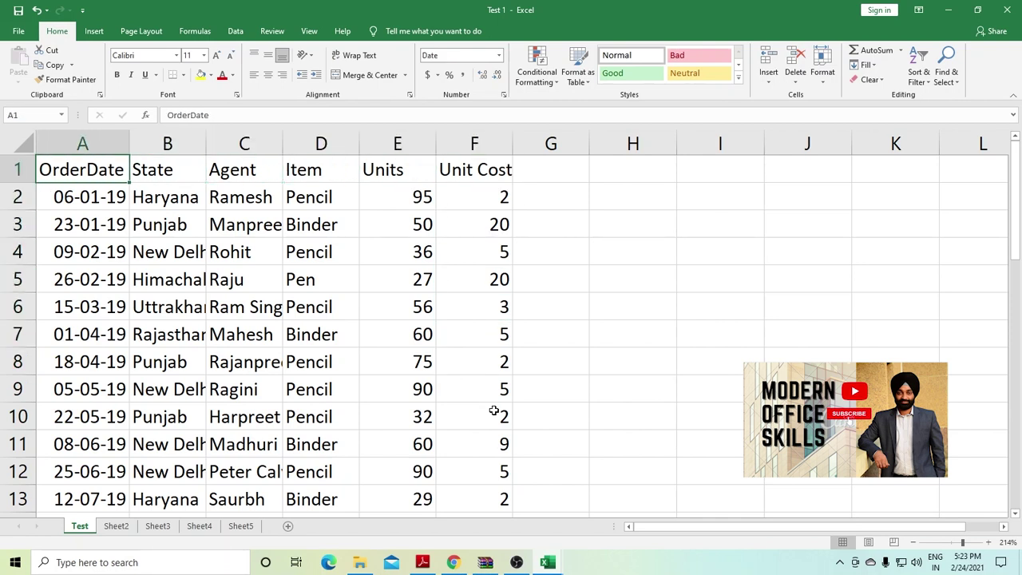
key("Down")
key("Down")
key("Down")
key("Down")
key("Down")
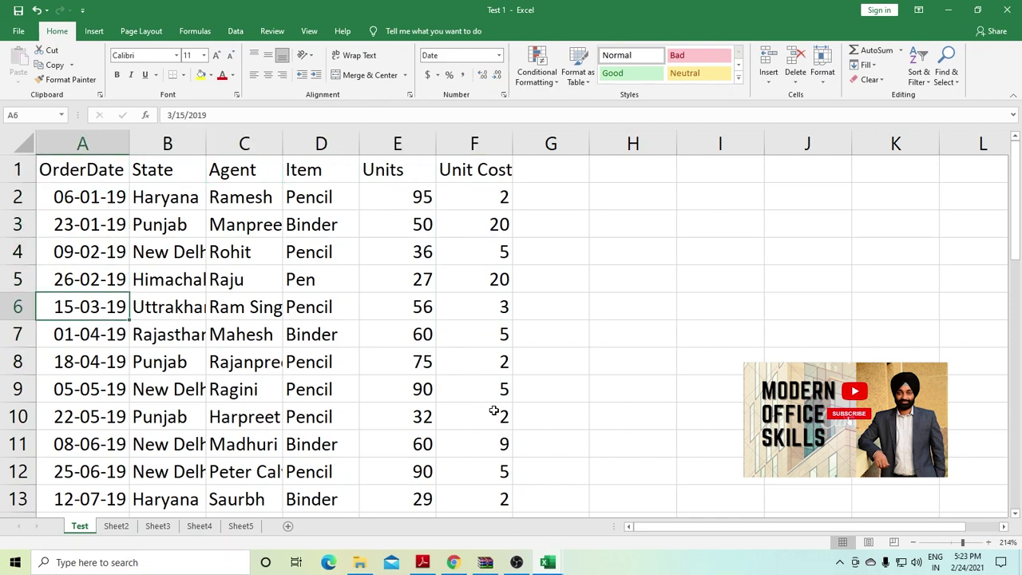
key("Down")
key("Down")
key("Down")
key("Down")
key("Up")
key("Up")
key("Up")
key("Up")
key("Up")
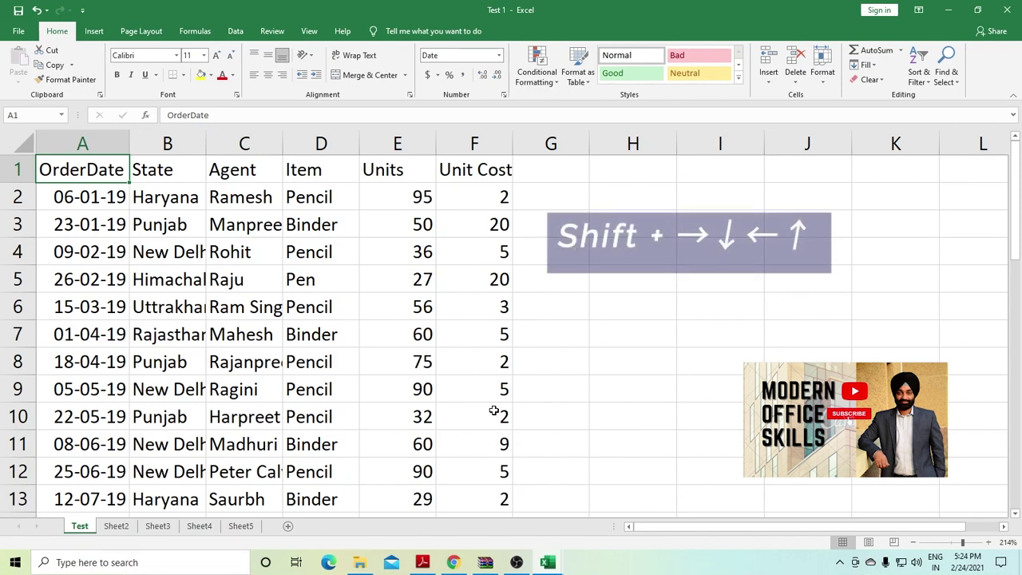
key("ctrl+Down")
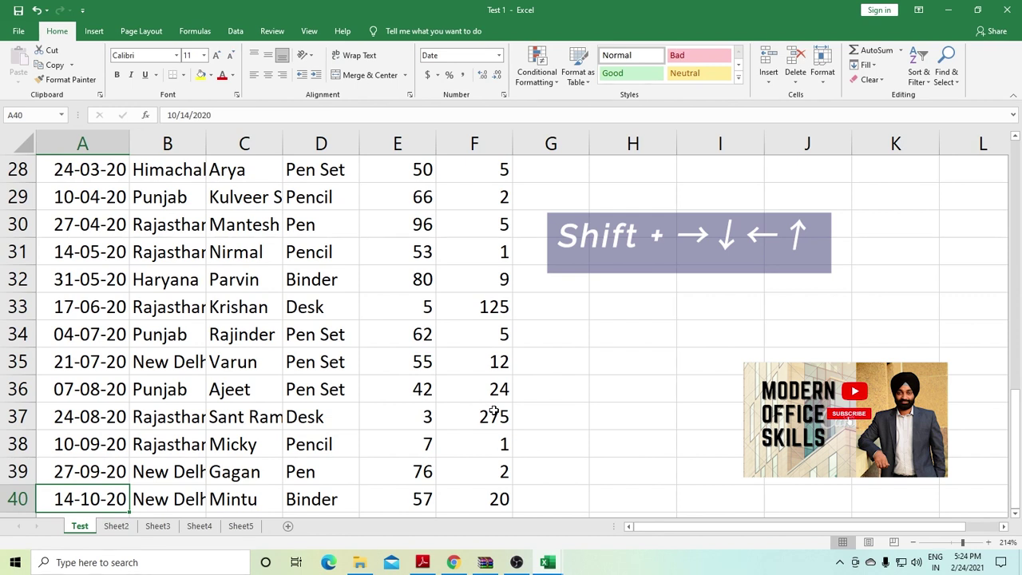
scroll(360, 355, "up", 5)
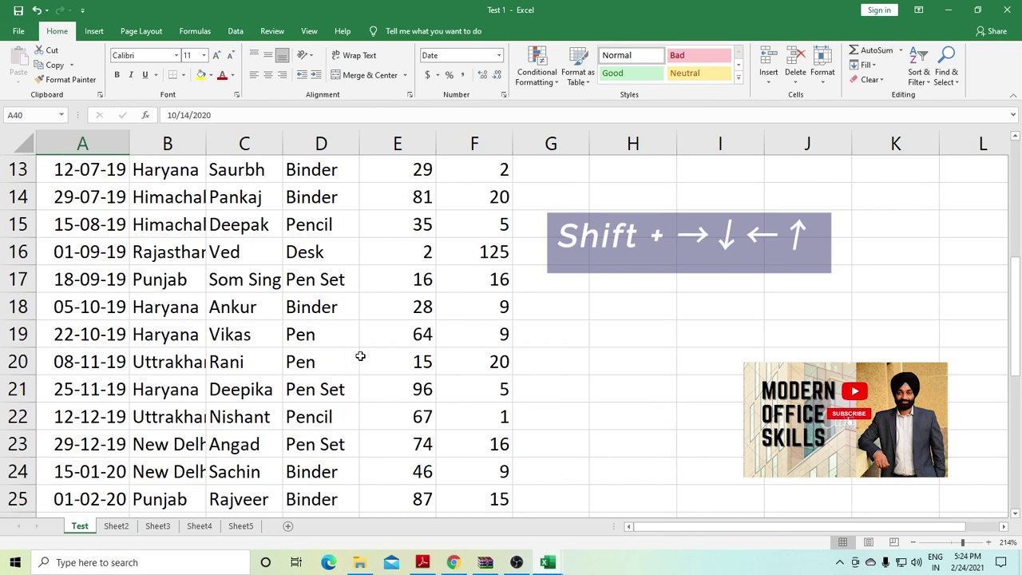
scroll(360, 355, "up", 4)
scroll(360, 356, "down", 4)
scroll(361, 356, "down", 5)
scroll(360, 356, "down", 9)
scroll(360, 356, "up", 5)
scroll(359, 358, "up", 6)
scroll(360, 358, "down", 4)
scroll(359, 357, "down", 1)
scroll(360, 358, "up", 6)
scroll(359, 358, "up", 6)
left_click(91, 169)
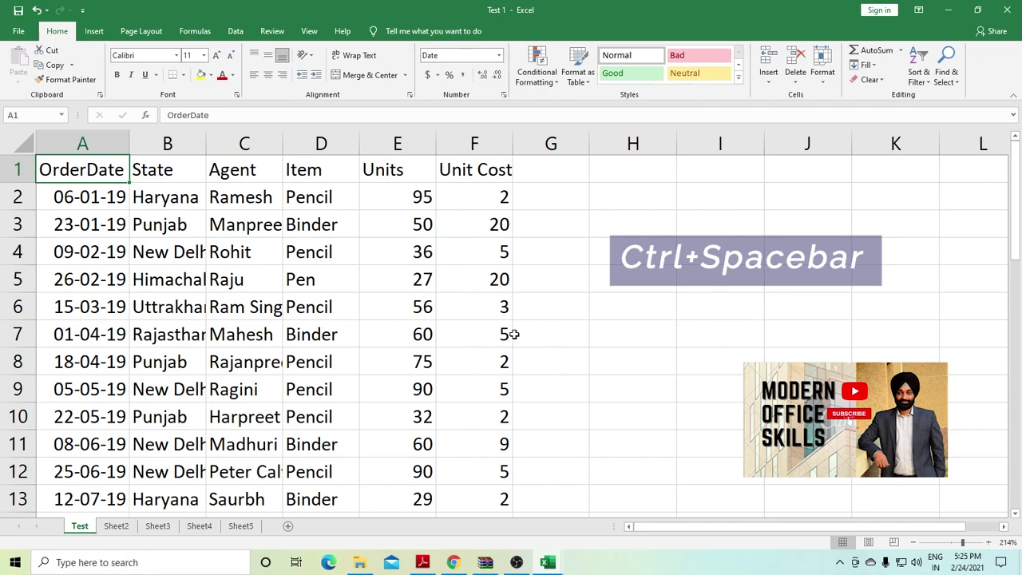
Reset the selection to A1 with Ctrl+Home and extend it down the OrderDate column.
key("shift+Down")
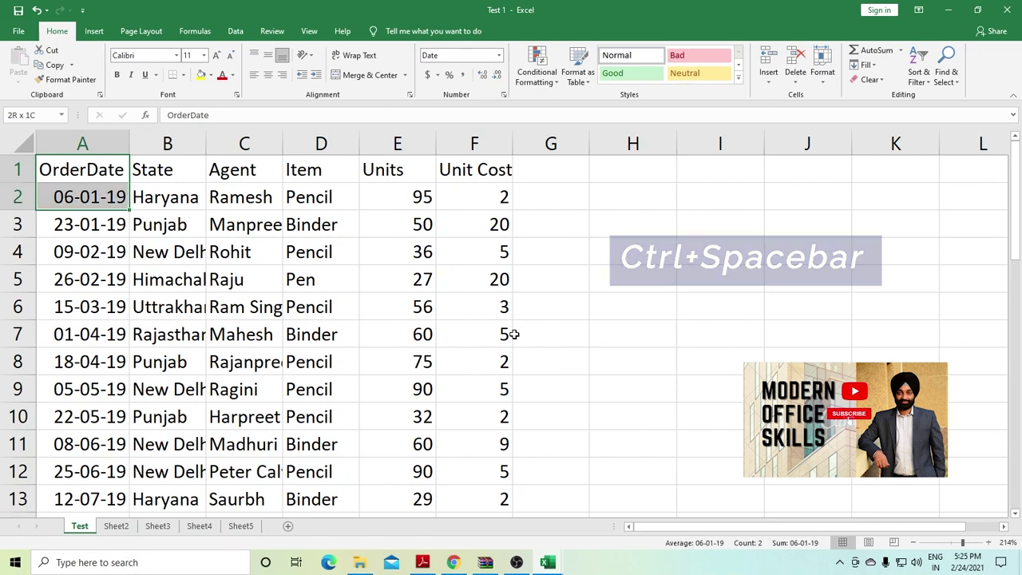
key("shift+Down")
key("shift+Right")
key("shift+Right")
key("shift+Right")
key("shift+Right")
key("shift+Right")
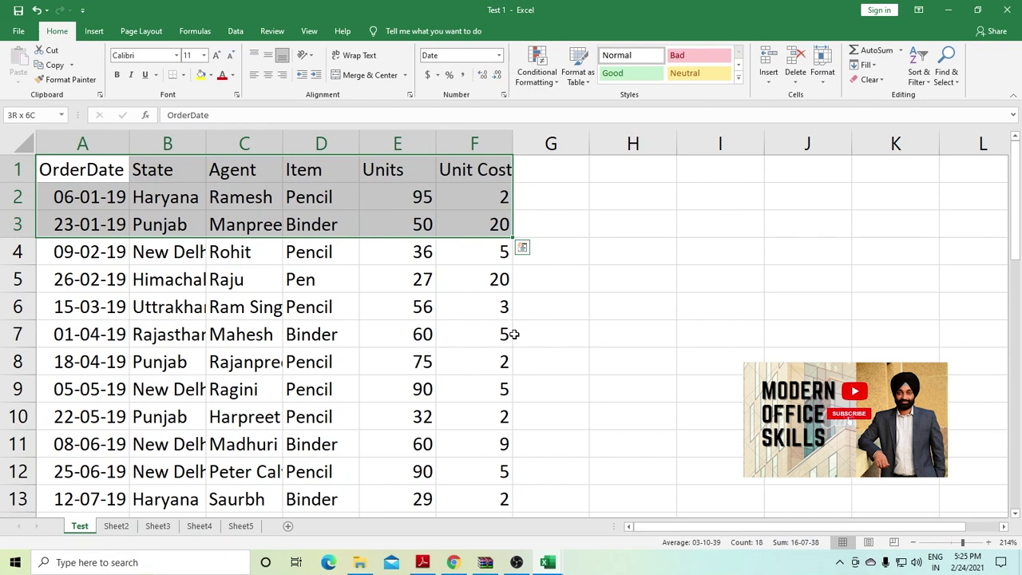
key("ctrl+Home")
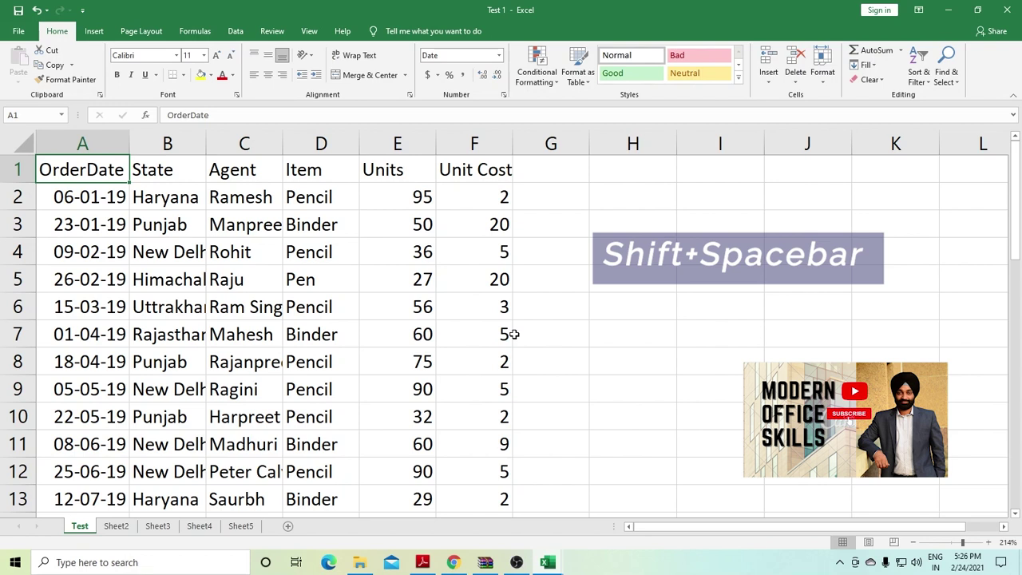
key("shift+Down")
key("shift+Down")
key("shift+Down")
key("shift+Down")
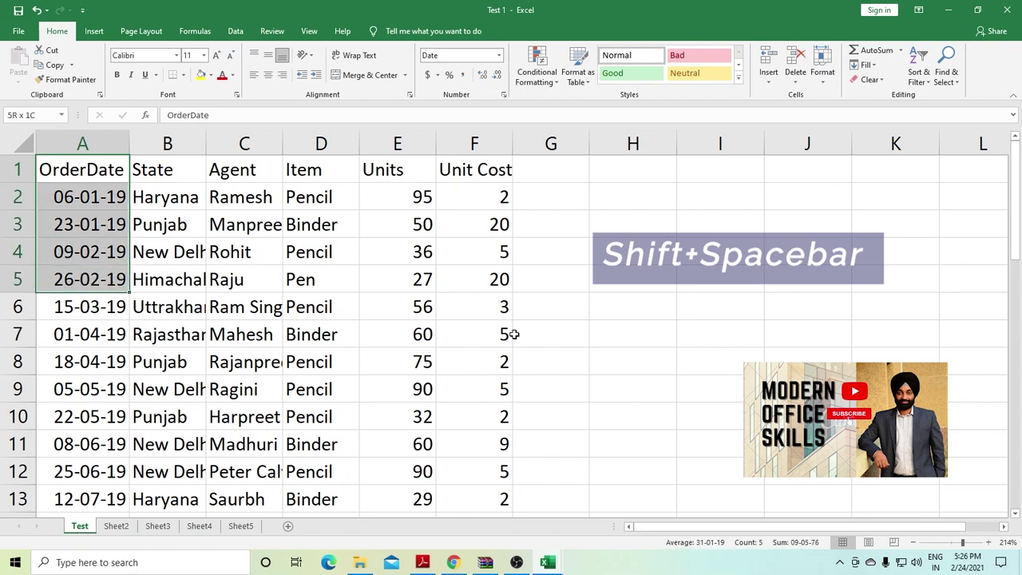
key("shift+Down")
key("shift+Down")
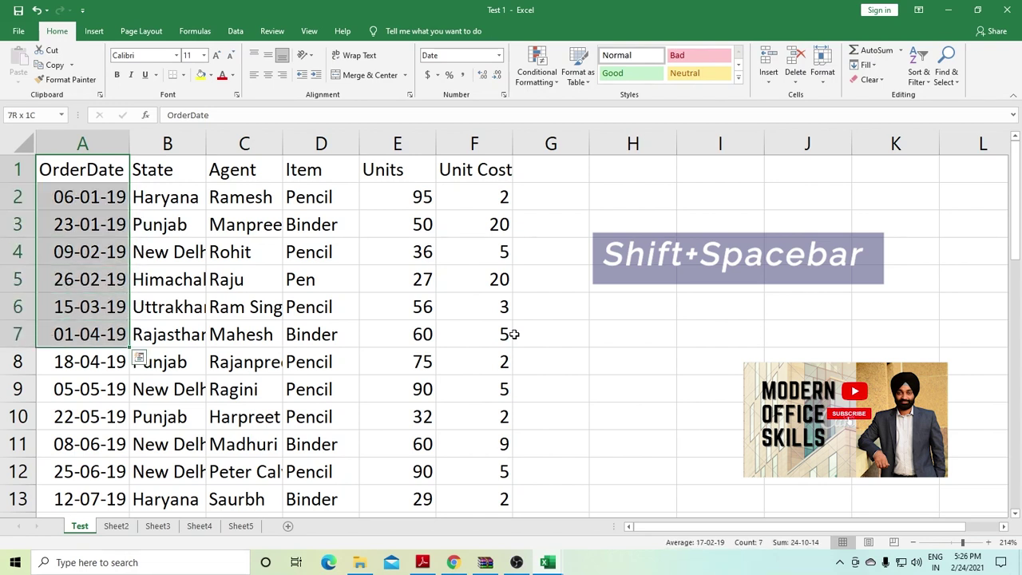
key("shift+Down")
key("shift+Down")
key("shift+Down")
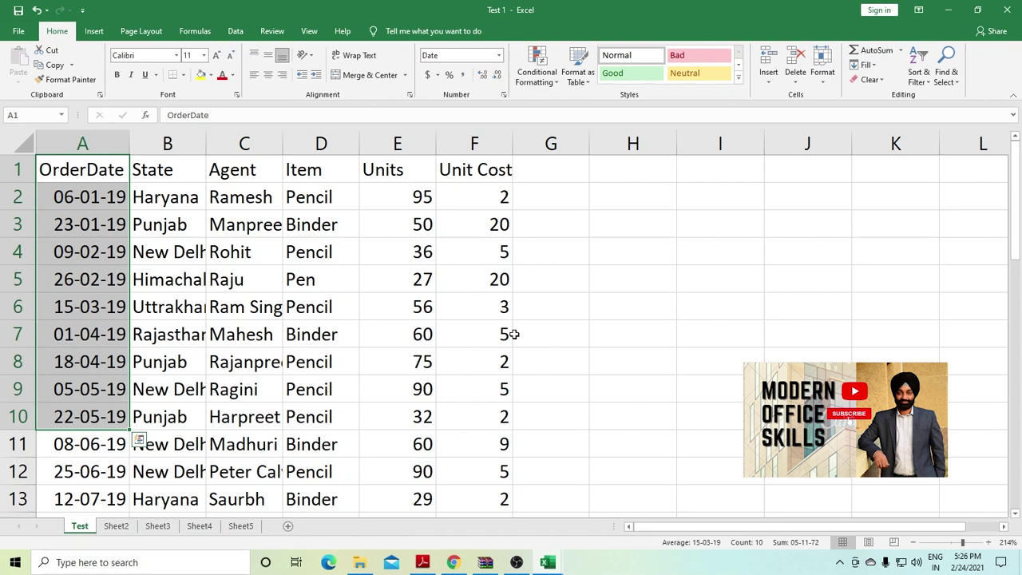
key("ctrl+a")
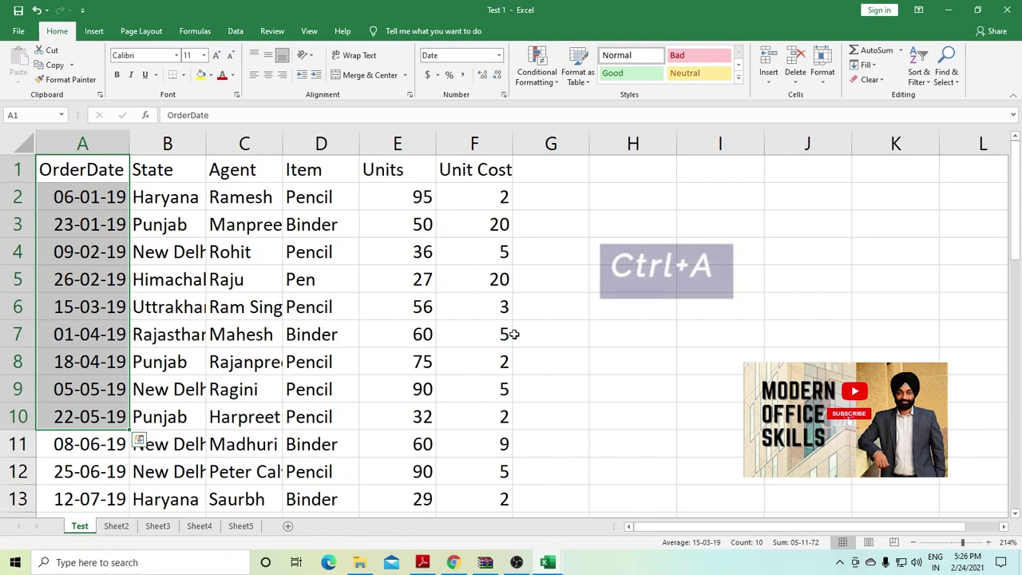
key("ctrl+Home")
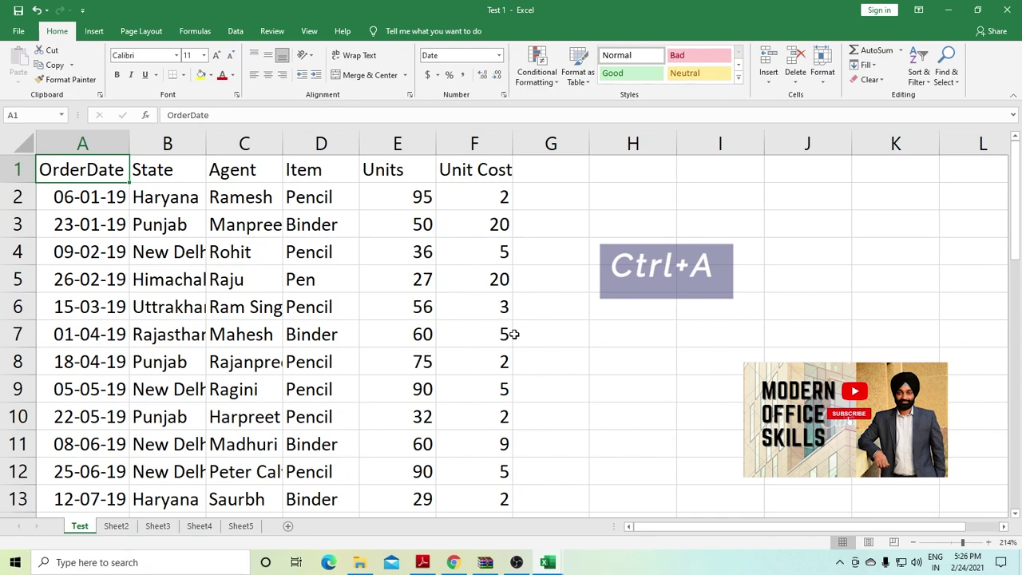
key("ctrl+shift+Down")
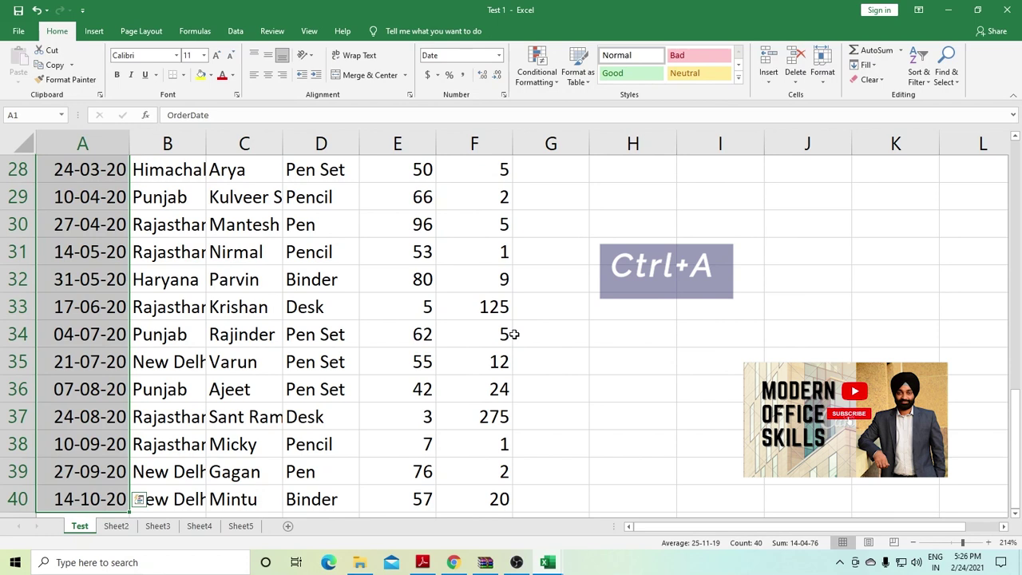
key("ctrl+a")
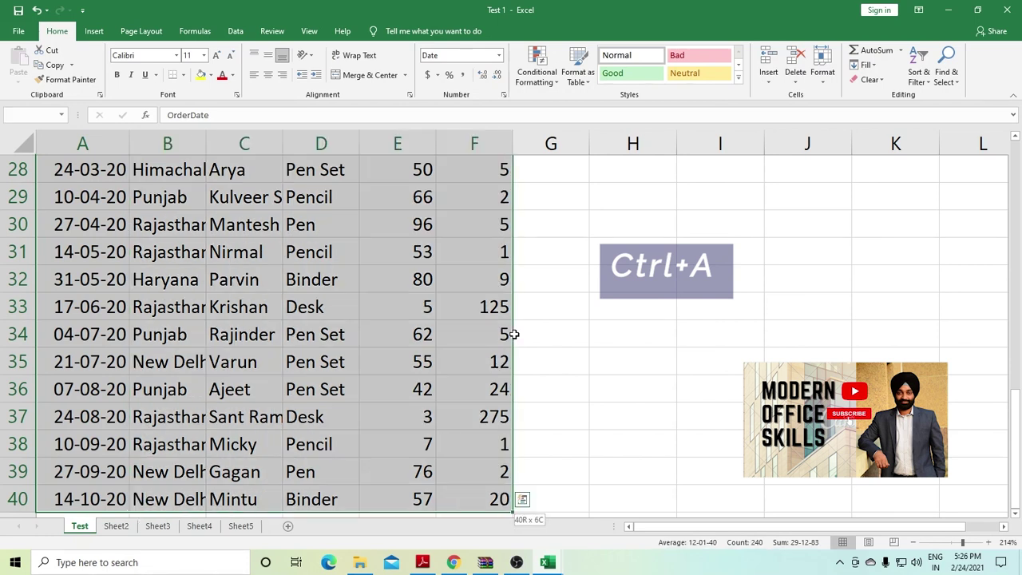
scroll(513, 334, "up", 4)
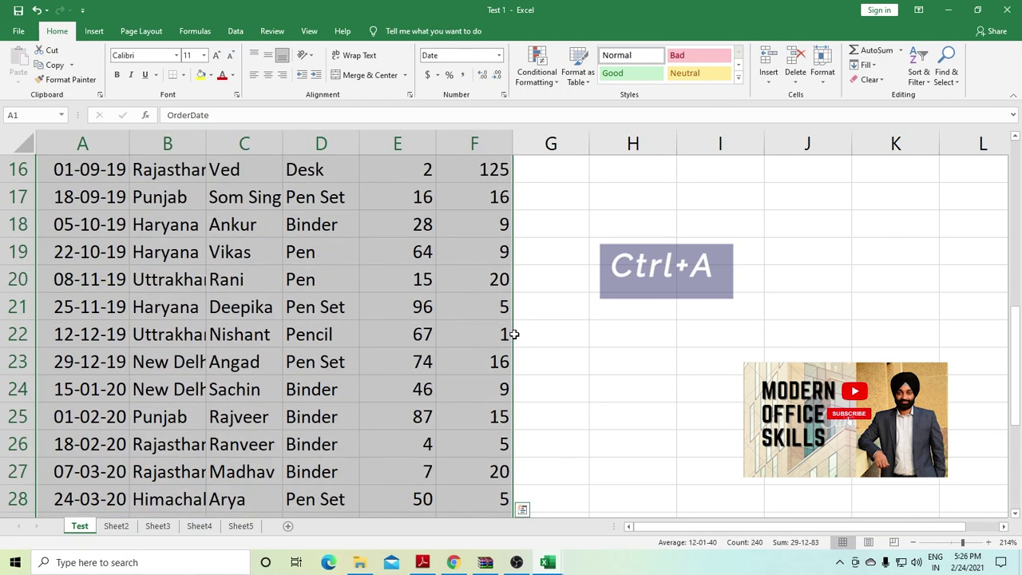
scroll(514, 334, "up", 5)
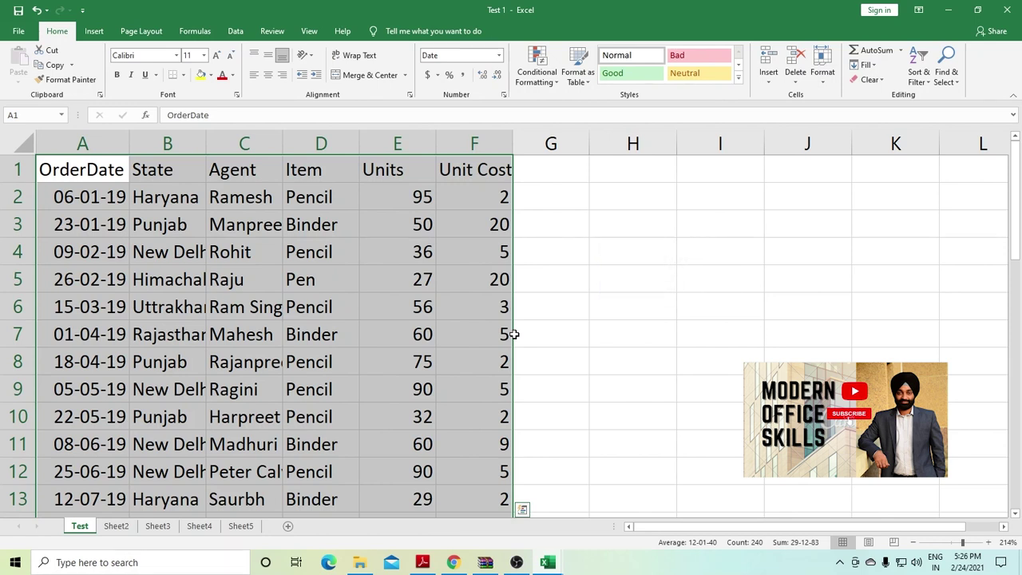
left_click(397, 362)
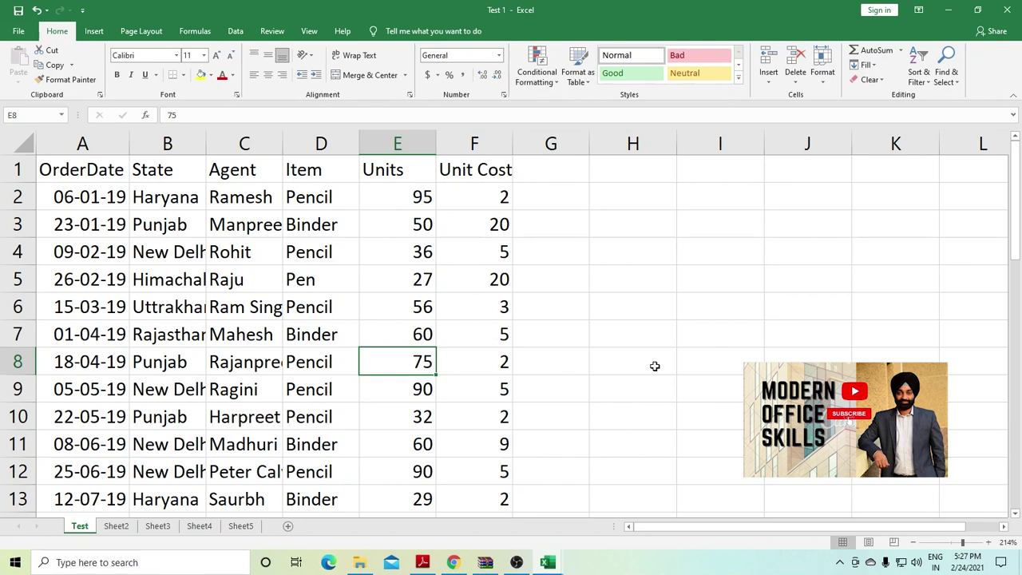
key("ctrl+space")
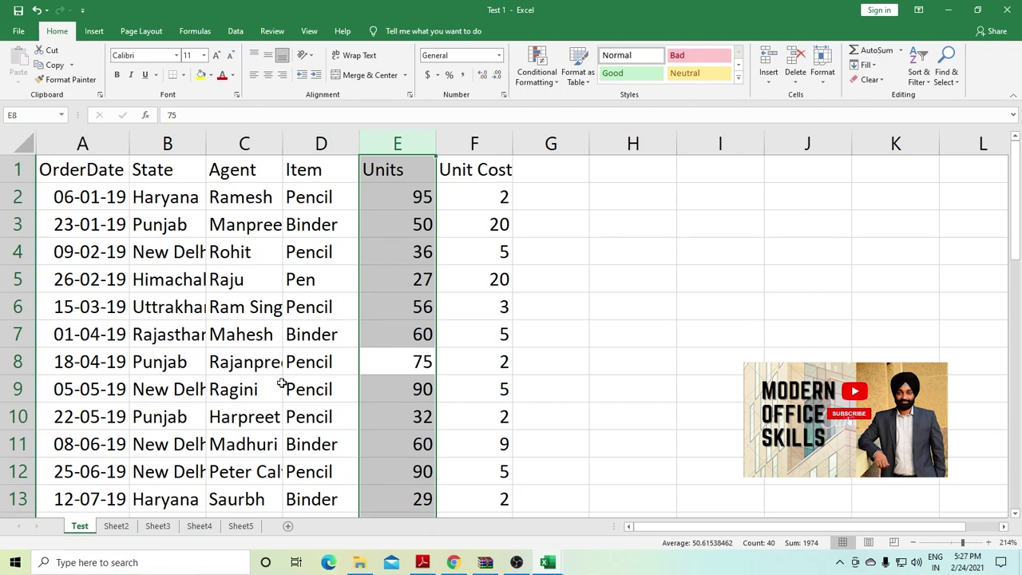
left_click(308, 362)
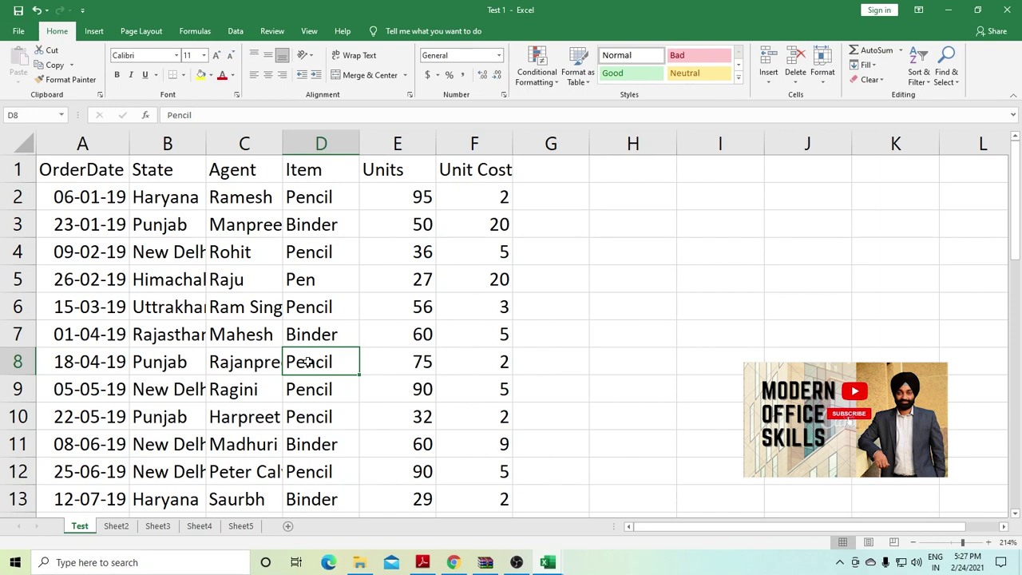
key("shift+space")
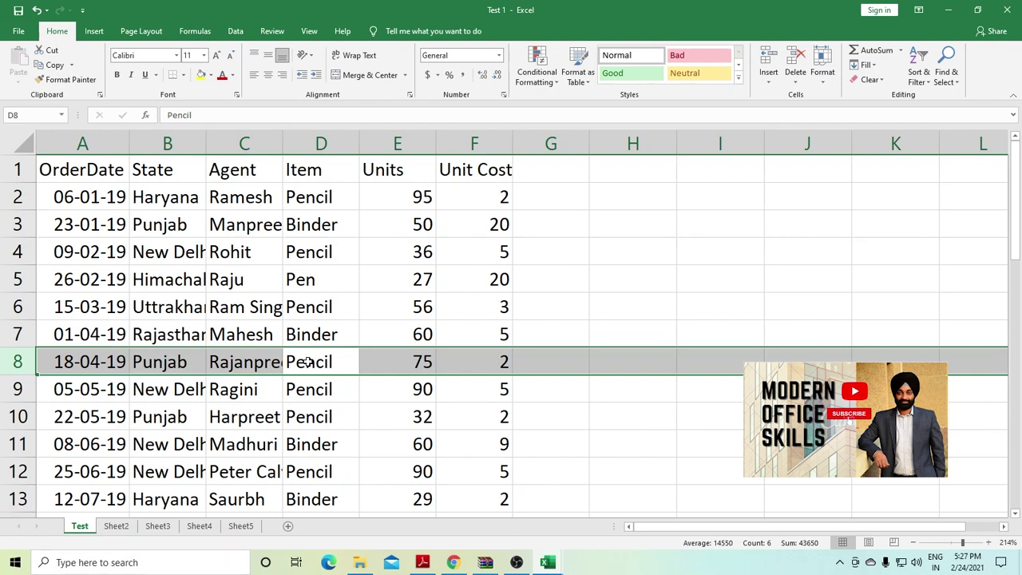
left_click(609, 227)
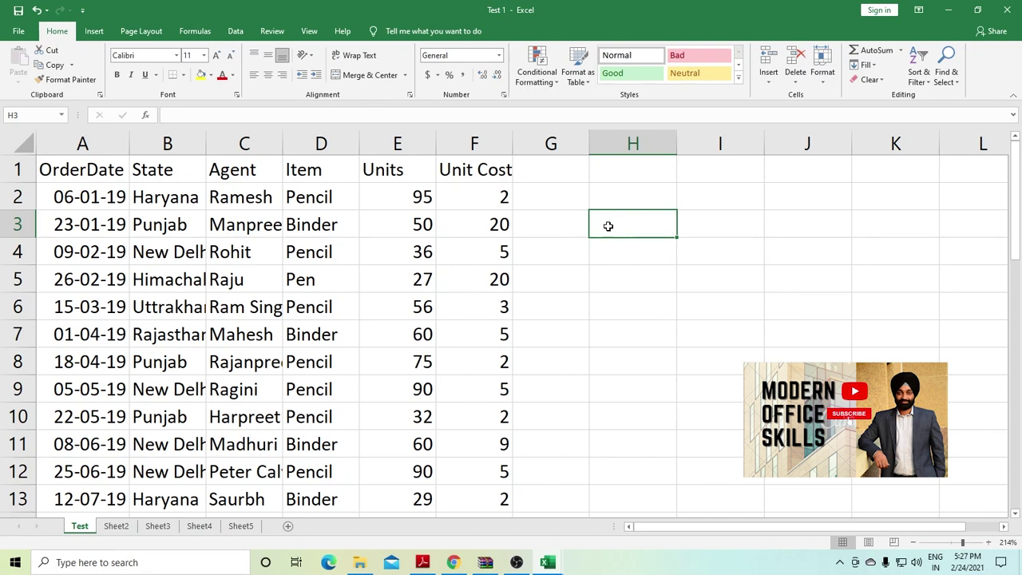
key("ctrl+a")
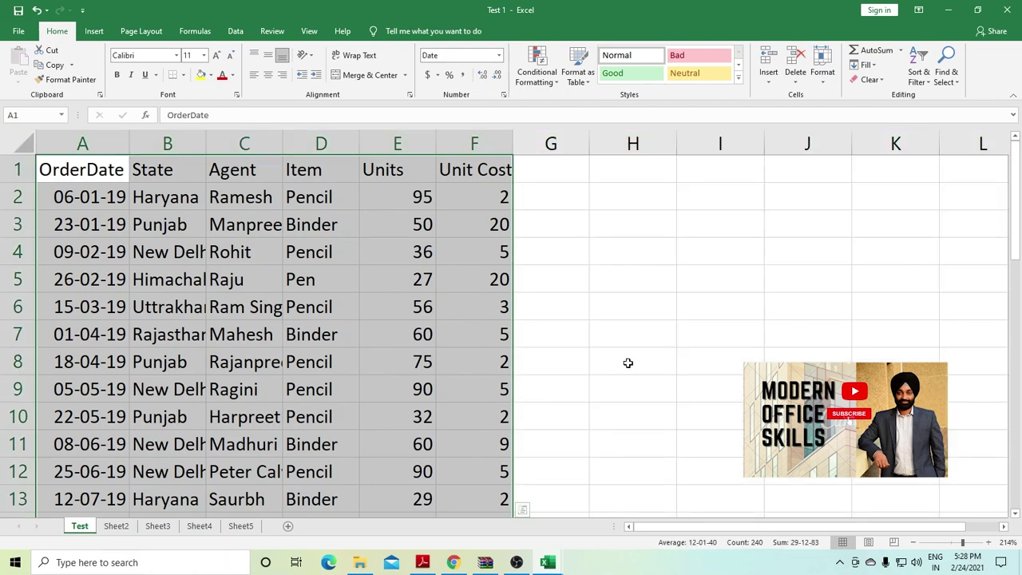
left_click(636, 274)
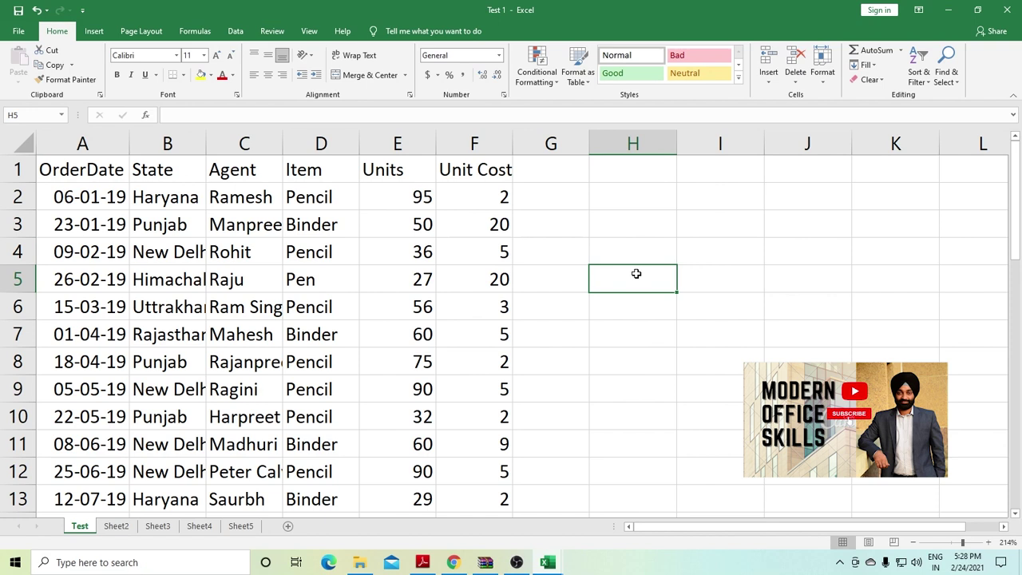
key("ctrl+a")
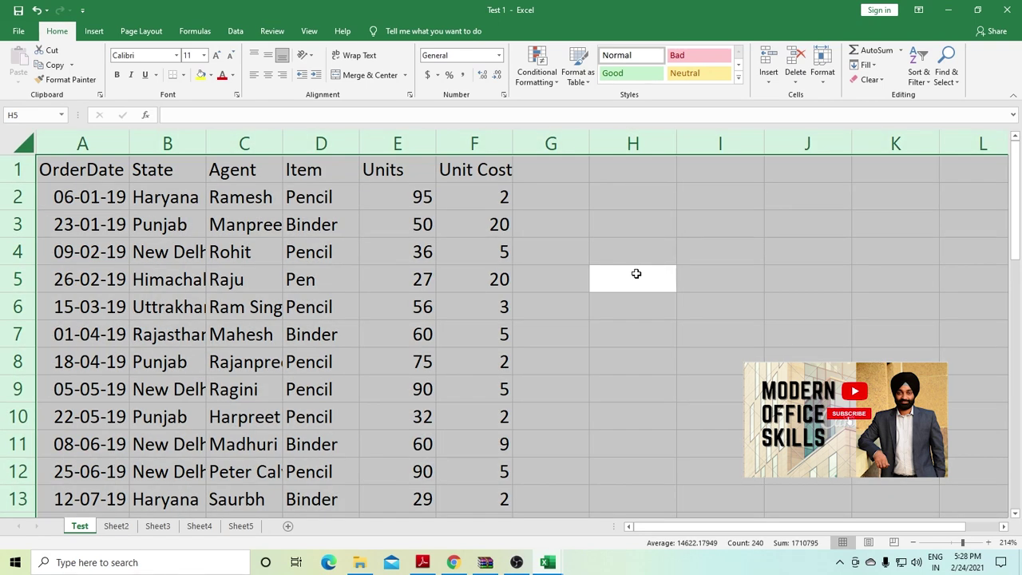
key("Left")
key("Left")
key("Left")
key("Left")
key("Left")
key("Left")
key("Left")
key("Up")
key("Up")
key("Up")
key("Up")
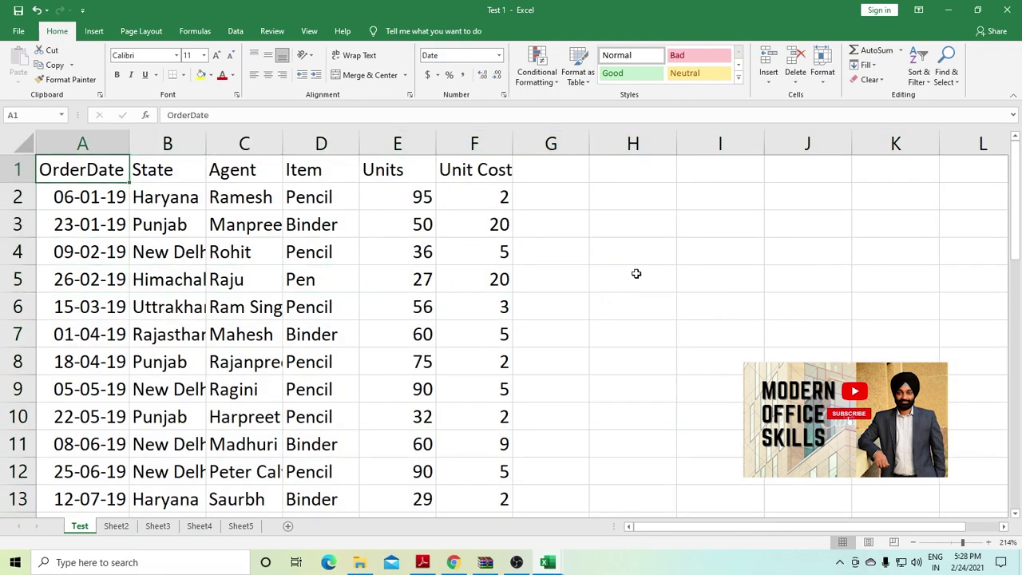
key("alt+shift")
key("ctrl+shift+Down")
key("ctrl+shift+Right")
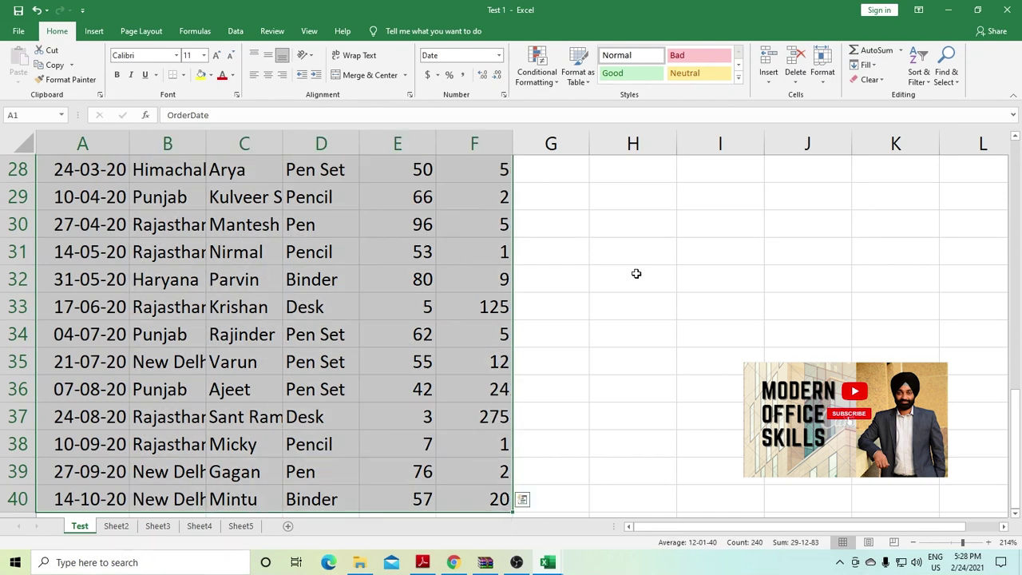
key("ctrl+Home")
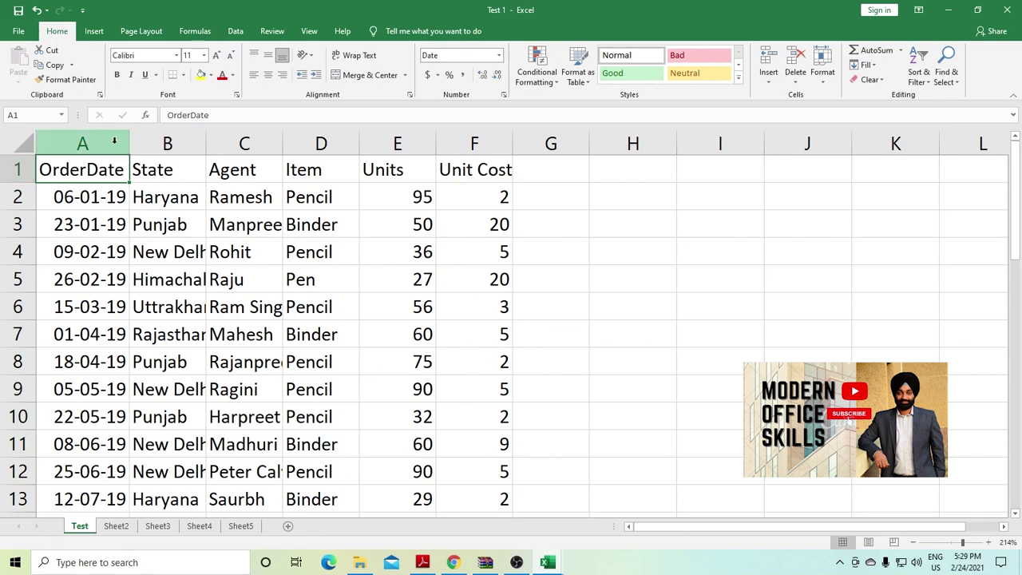
Widen the OrderDate column, ease it back to a moderate width, and deselect.
left_click_drag(131, 142, 181, 143)
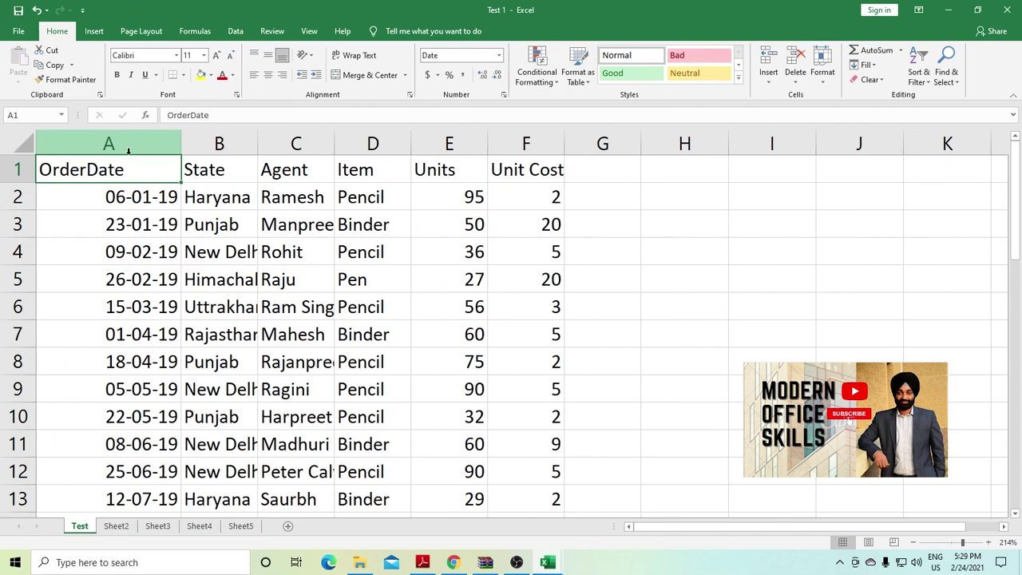
left_click_drag(180, 148, 141, 147)
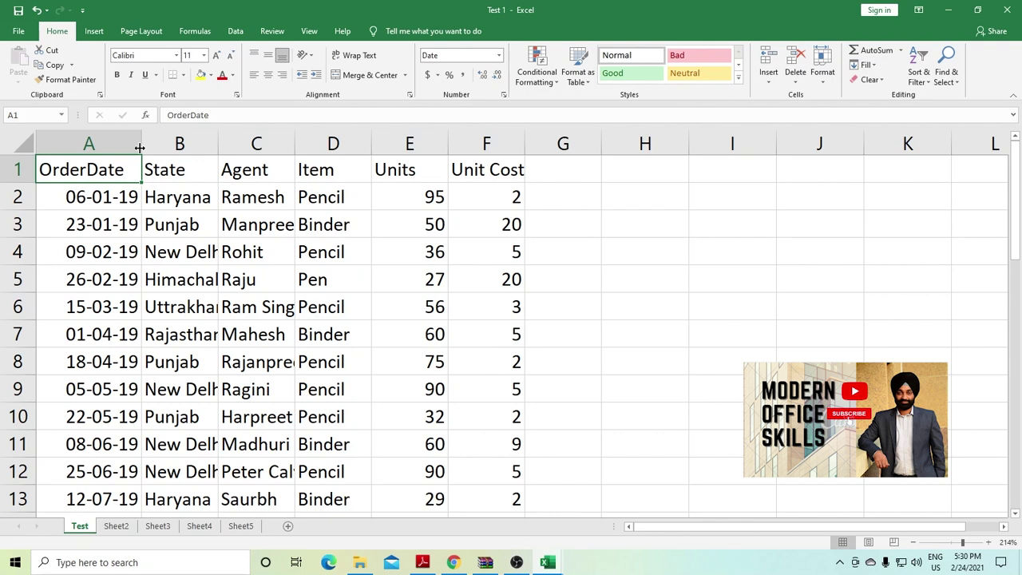
left_click_drag(118, 146, 505, 149)
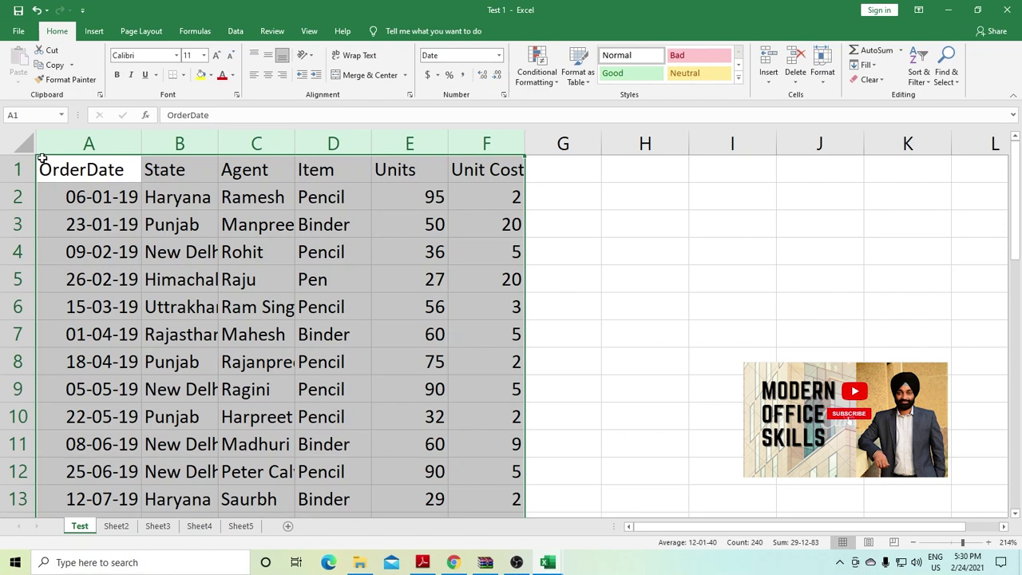
left_click(439, 231)
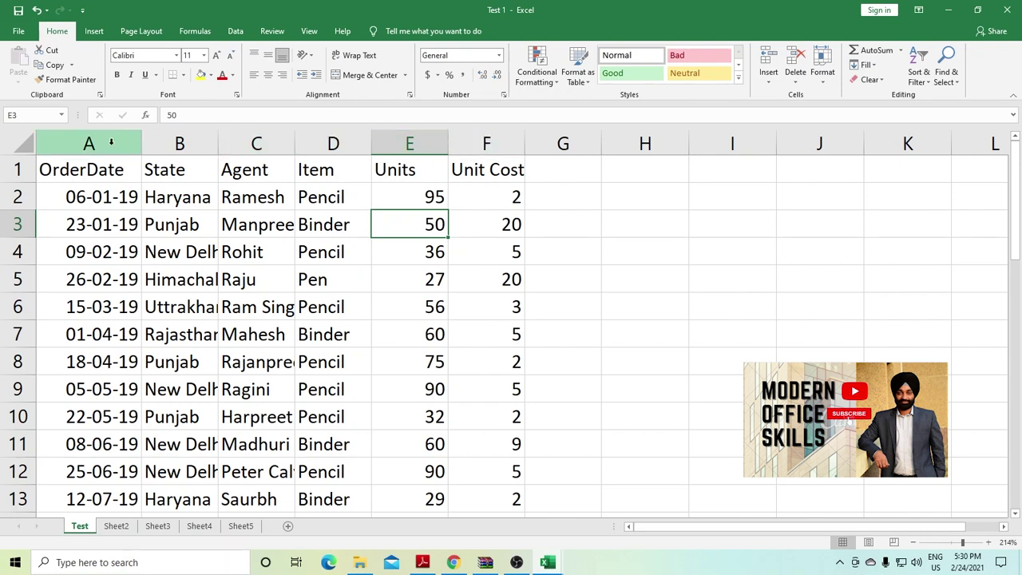
Select columns A through F across the order data, then deselect.
left_click(111, 142)
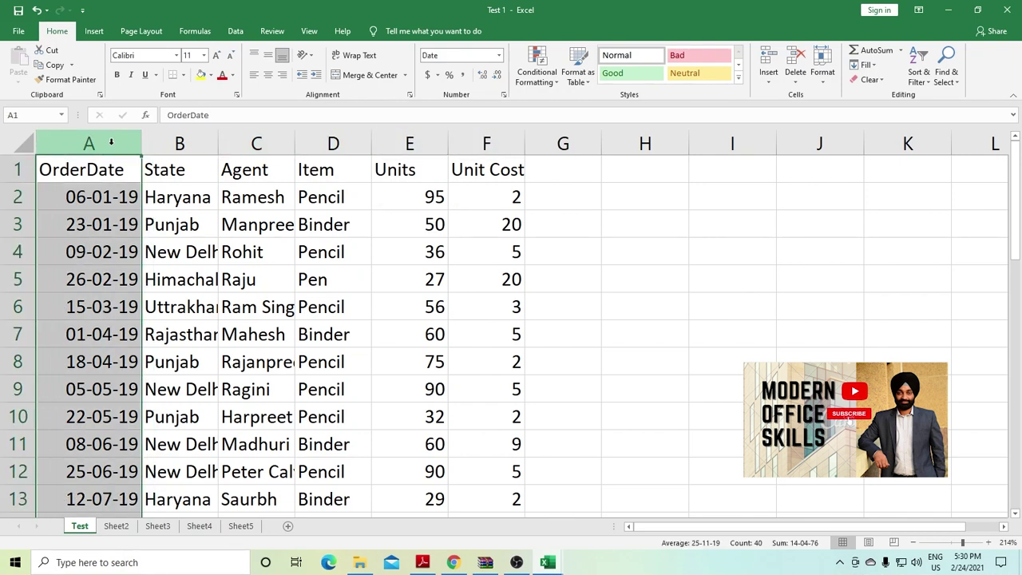
mouse_move(101, 144)
left_mouse_down()
mouse_move(732, 145)
mouse_move(495, 145)
left_mouse_up()
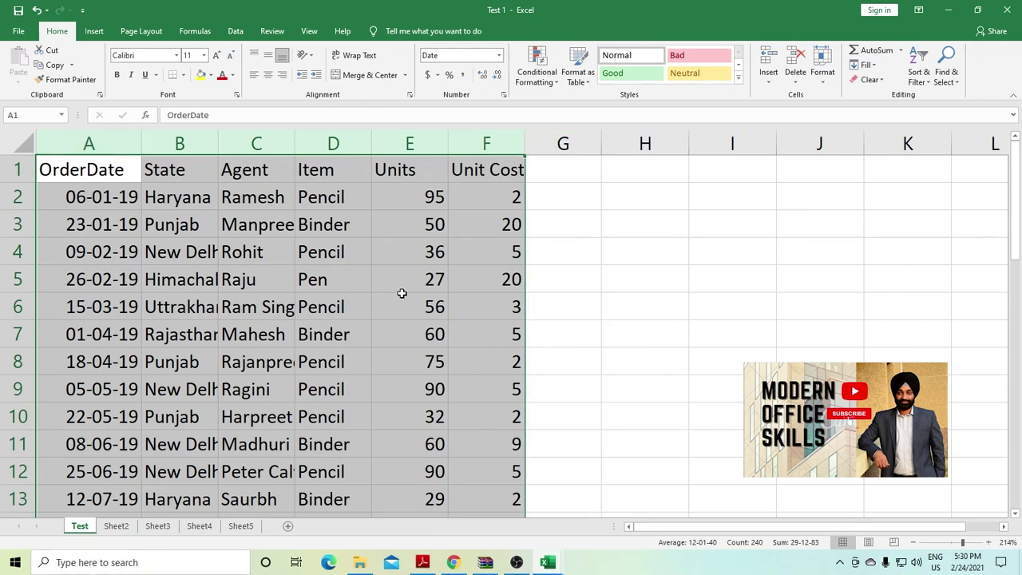
left_click(90, 142)
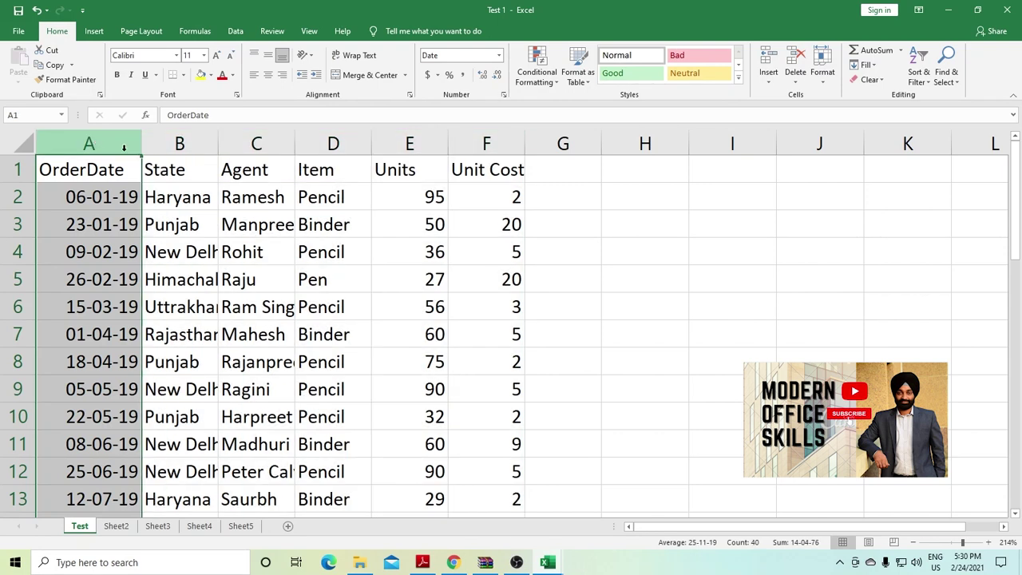
left_click_drag(116, 141, 512, 142)
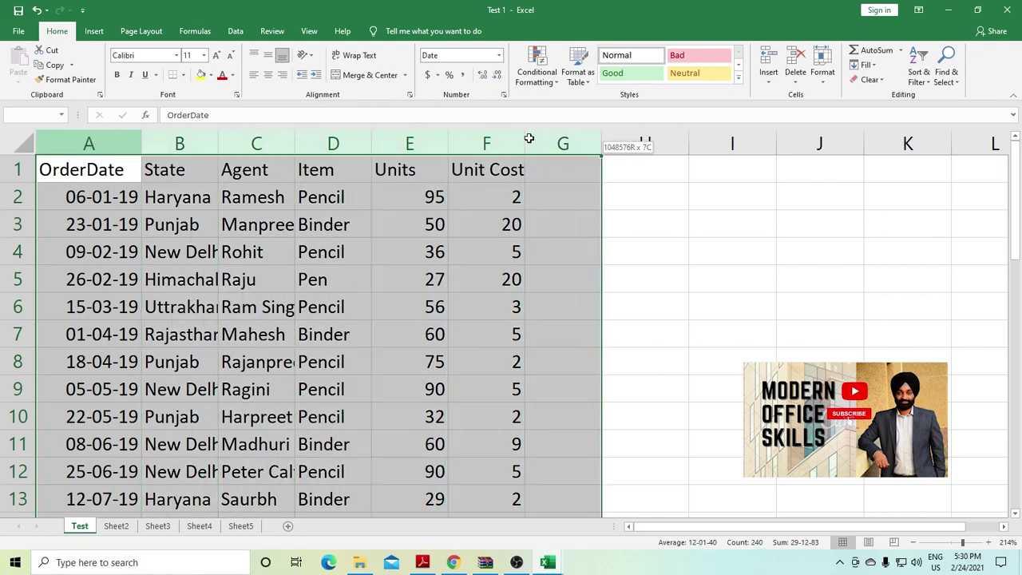
left_click(646, 279)
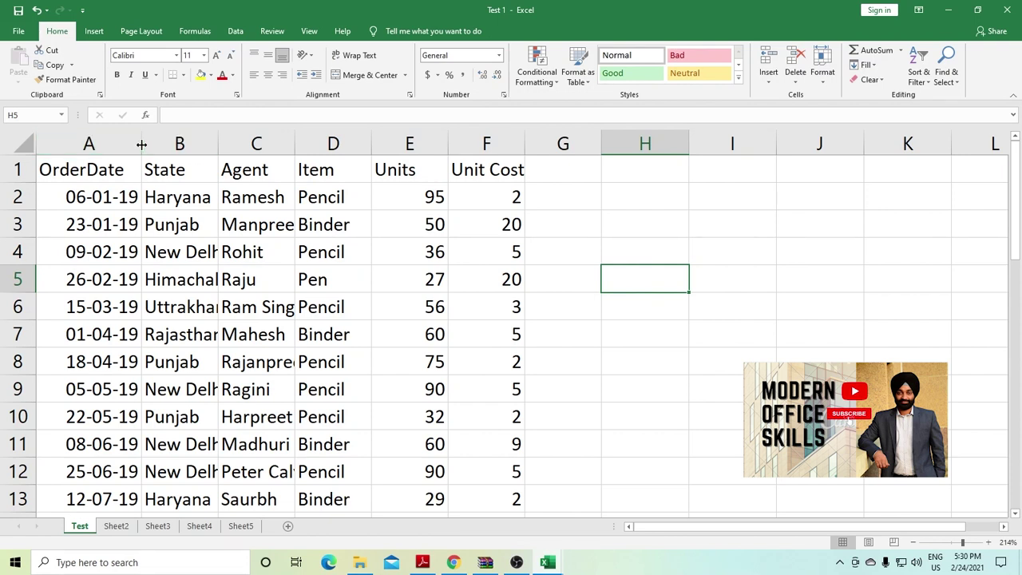
mouse_move(142, 144)
left_mouse_down()
mouse_move(219, 144)
mouse_move(128, 143)
mouse_move(147, 145)
left_mouse_up()
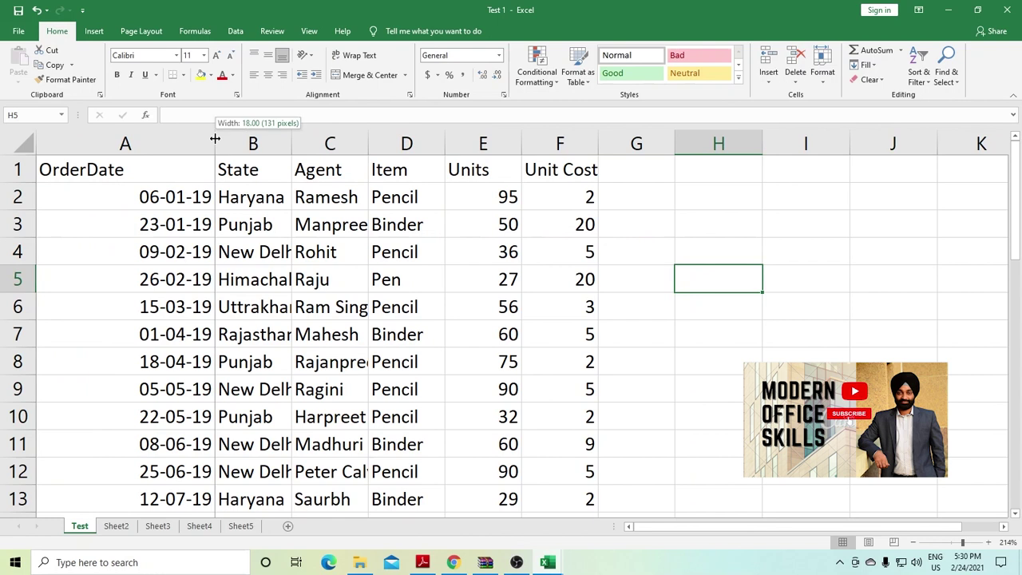
mouse_move(147, 145)
left_mouse_down()
mouse_move(86, 152)
mouse_move(134, 144)
left_mouse_up()
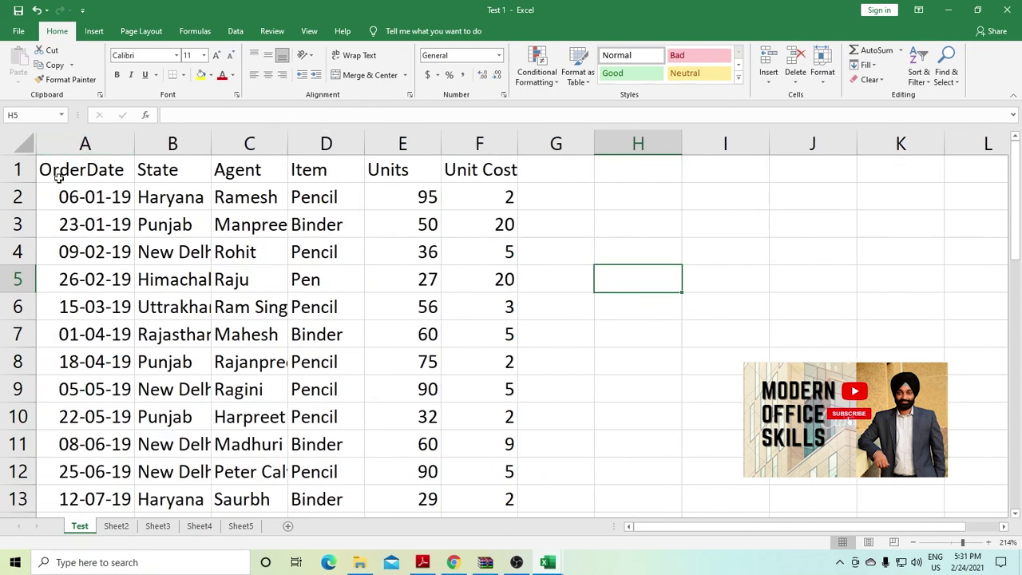
left_click_drag(9, 169, 8, 369)
left_click_drag(19, 183, 21, 209)
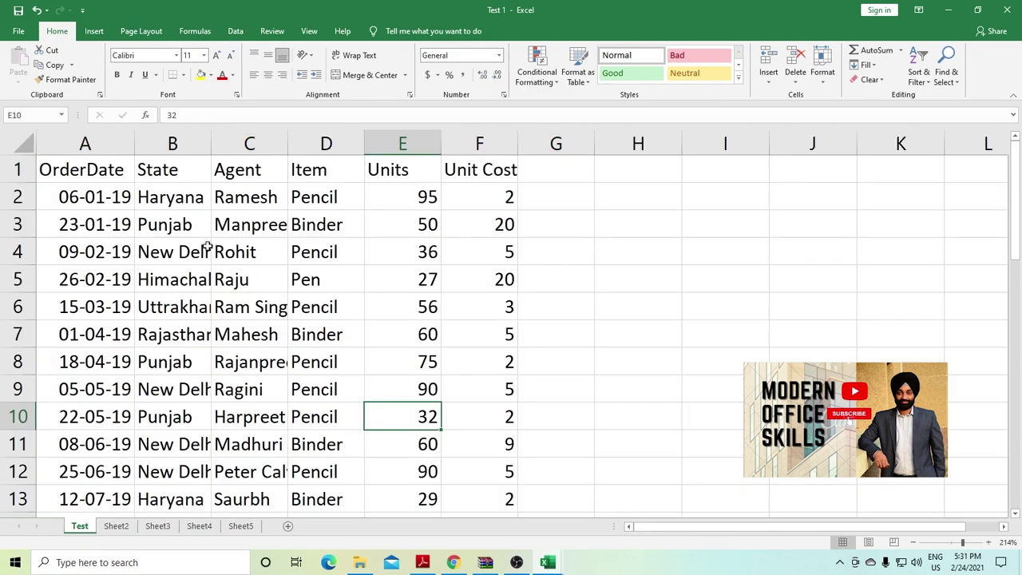
left_click_drag(114, 143, 483, 182)
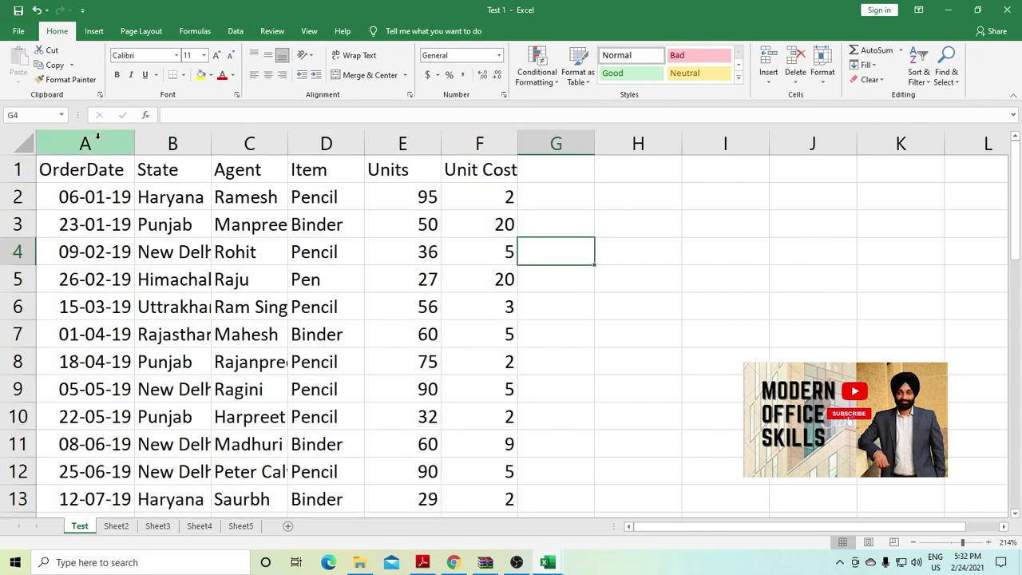
Select columns A through F and autofit their widths to fit every entry.
left_click_drag(94, 142, 461, 155)
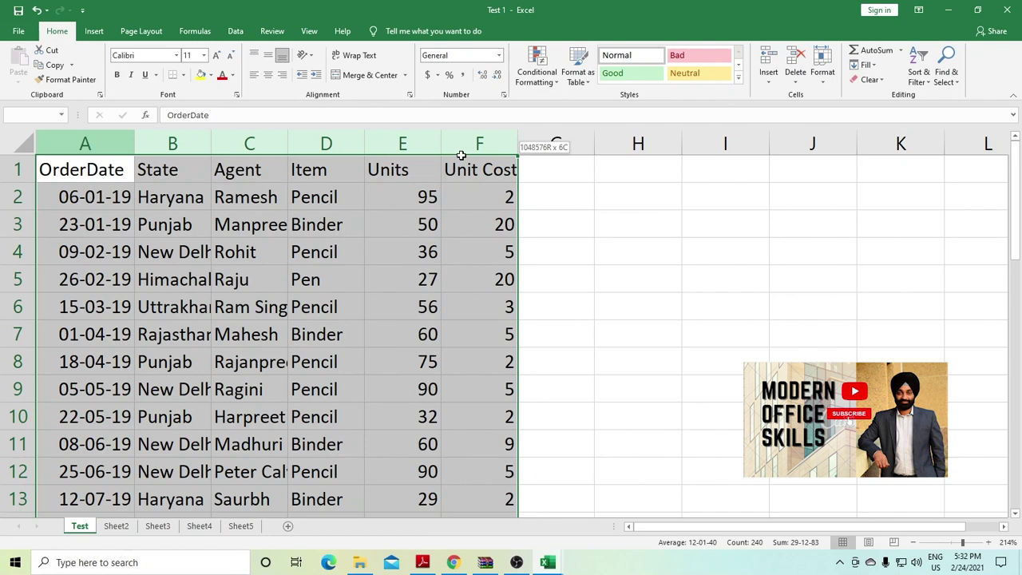
left_click_drag(460, 155, 463, 155)
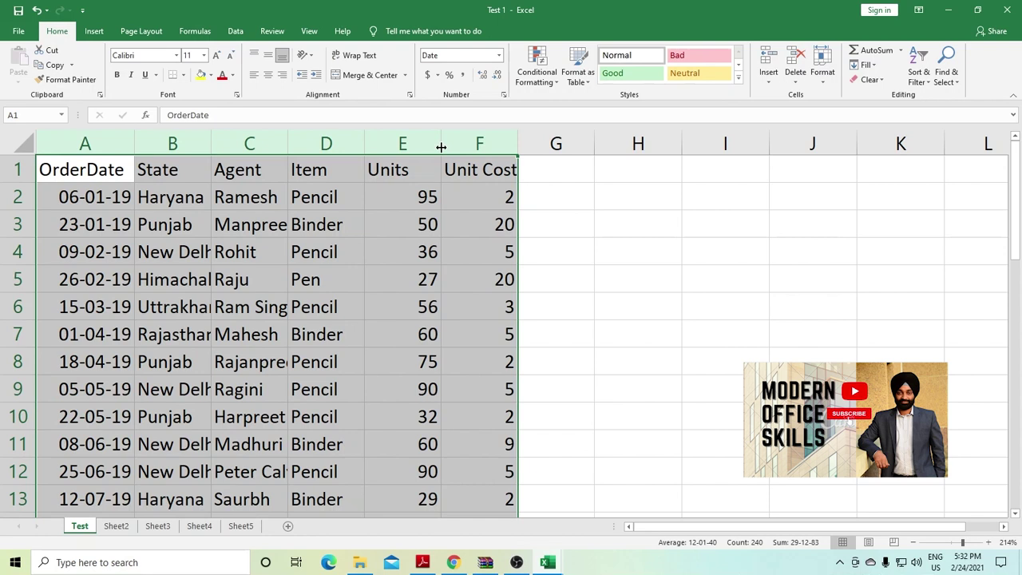
double_click(441, 147)
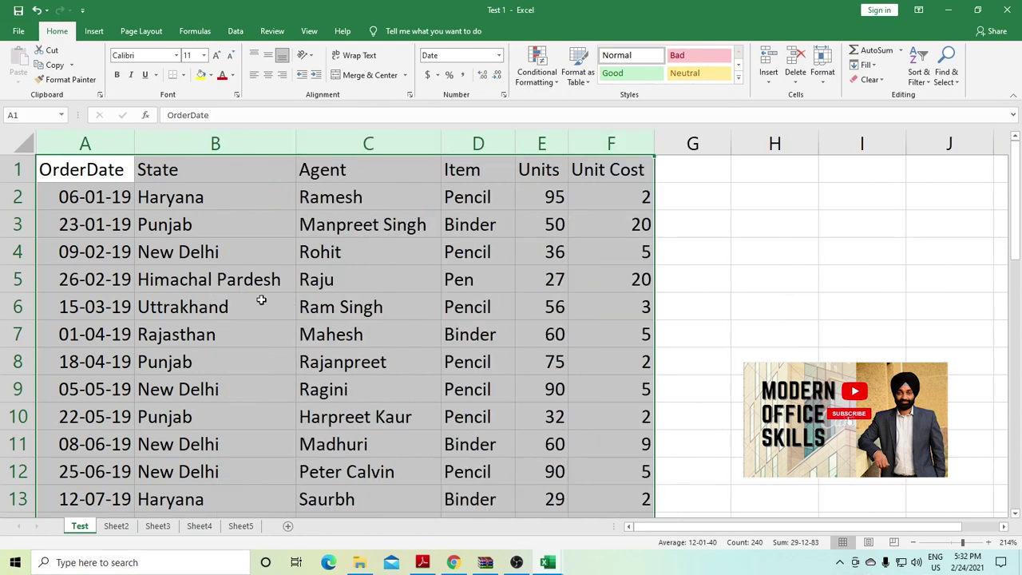
scroll(220, 281, "down", 1)
scroll(220, 281, "down", 5)
scroll(220, 282, "down", 2)
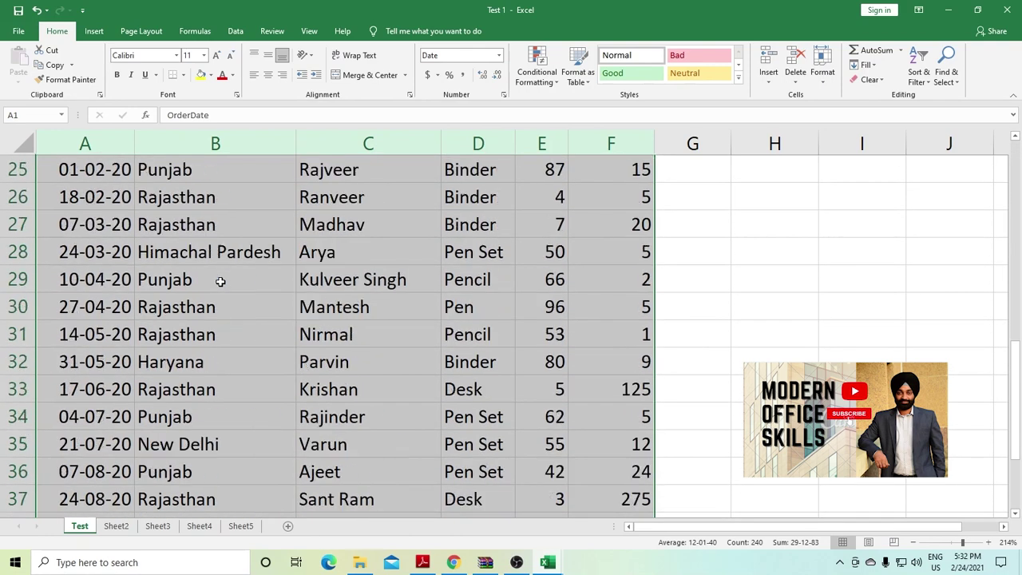
scroll(220, 282, "down", 3)
scroll(220, 281, "up", 5)
scroll(220, 281, "up", 6)
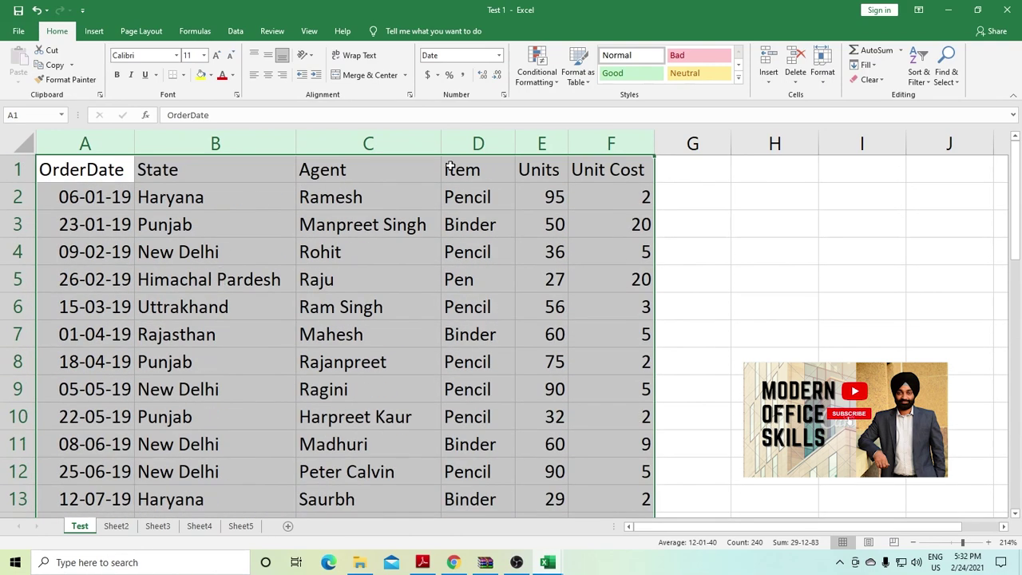
Select columns E, F, D, C, B, A and B in turn to check their fitted widths.
left_click(536, 143)
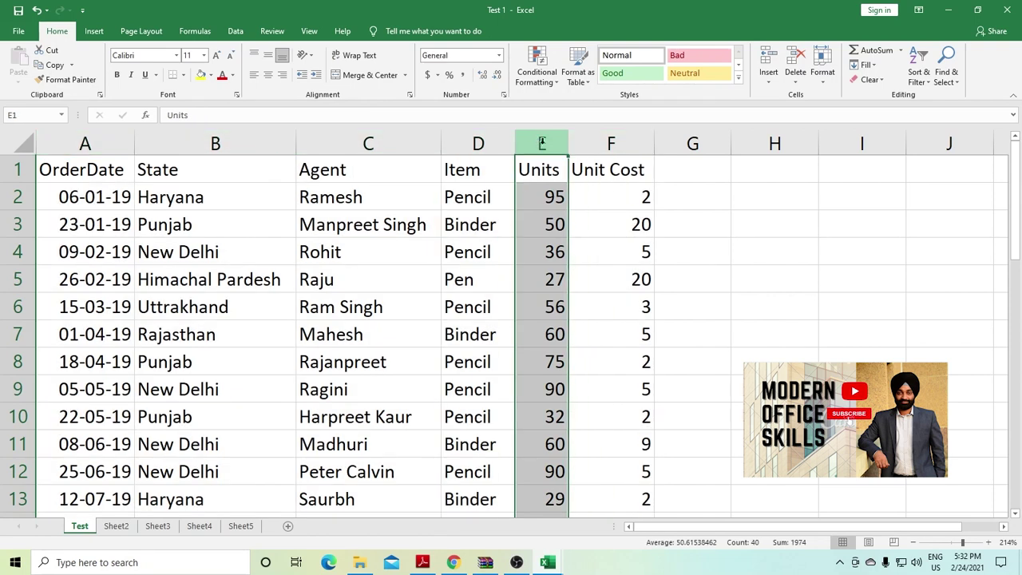
left_click(601, 136)
left_click(480, 140)
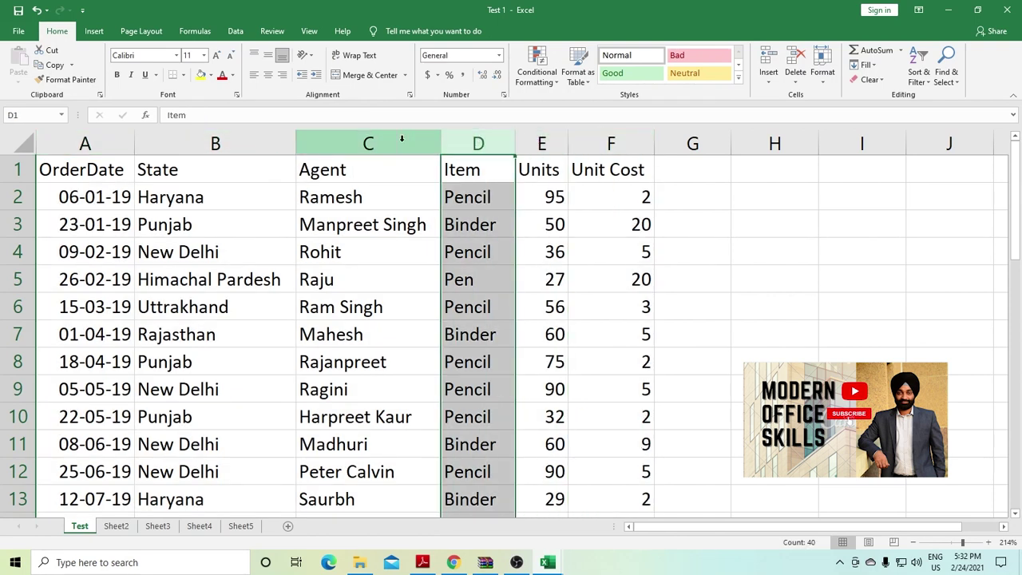
left_click(386, 140)
left_click(246, 146)
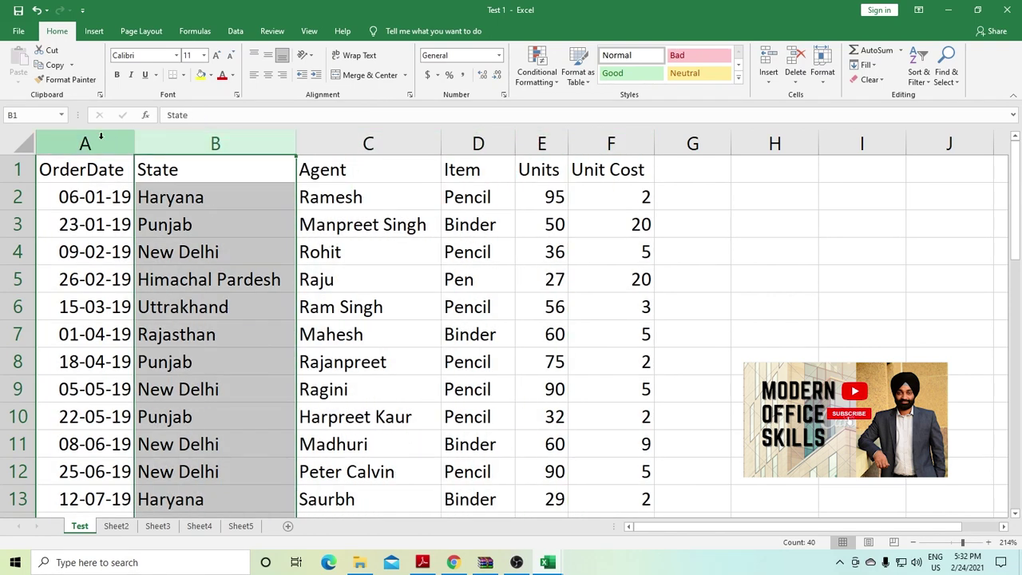
left_click(101, 137)
left_click(200, 144)
scroll(199, 197, "down", 1)
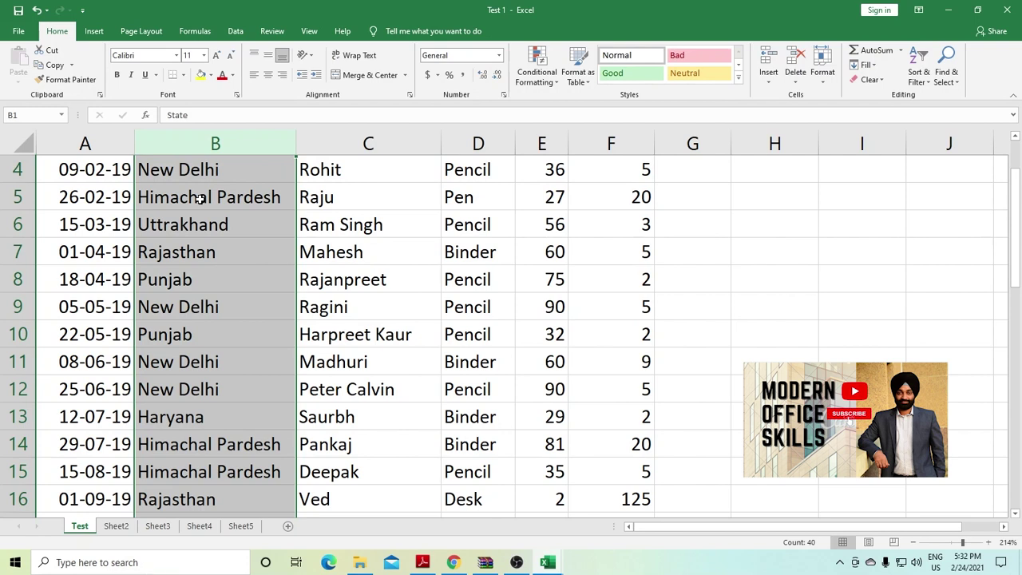
scroll(199, 199, "up", 1)
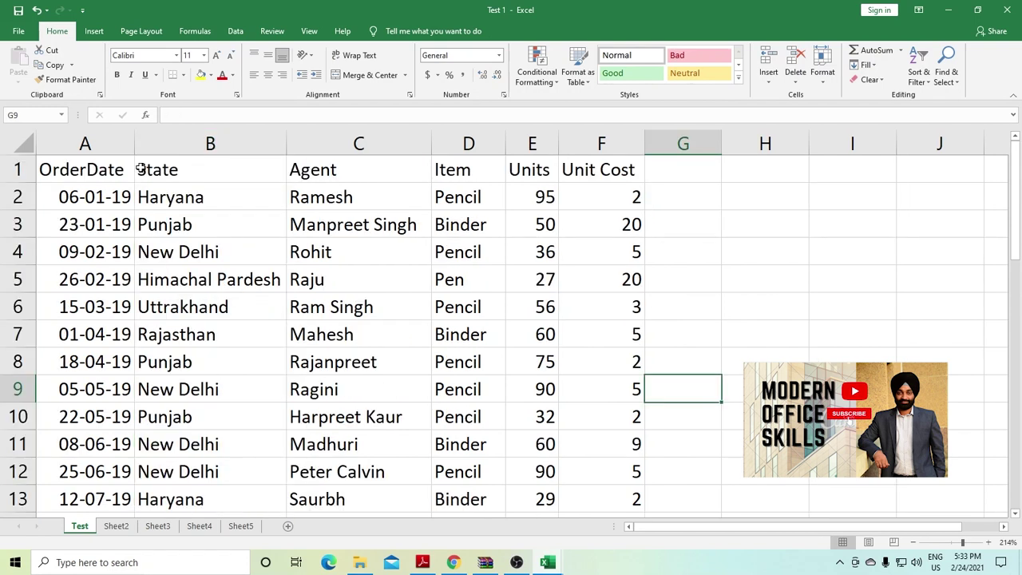
Autofit columns A to F a second time, then select column B.
left_click_drag(133, 143, 631, 144)
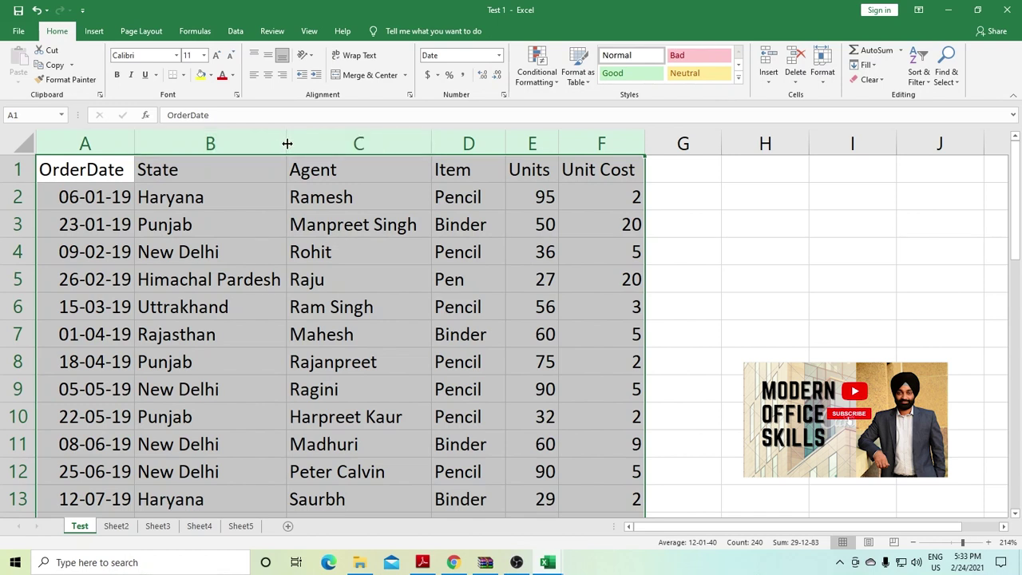
double_click(287, 143)
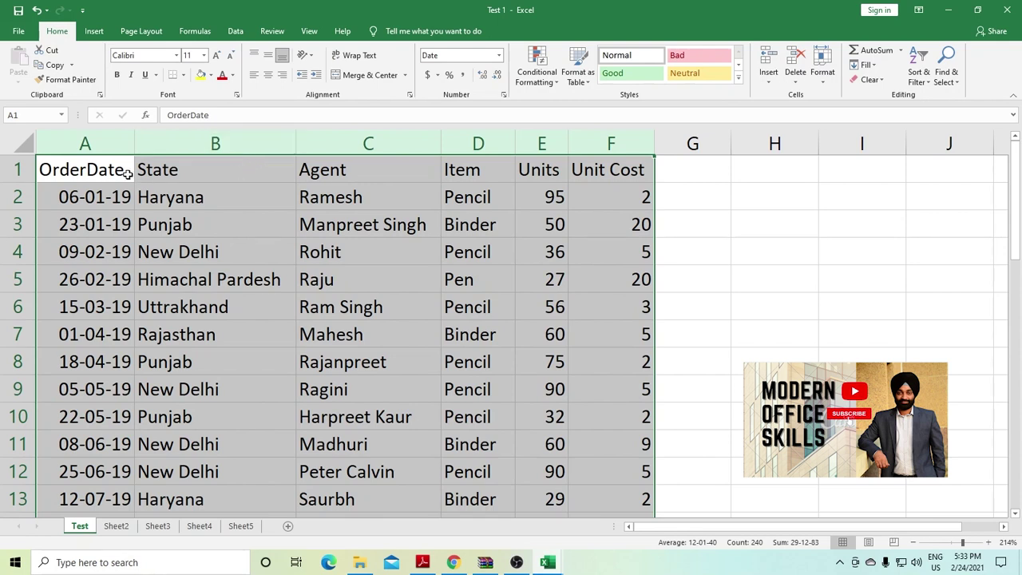
scroll(604, 274, "down", 6)
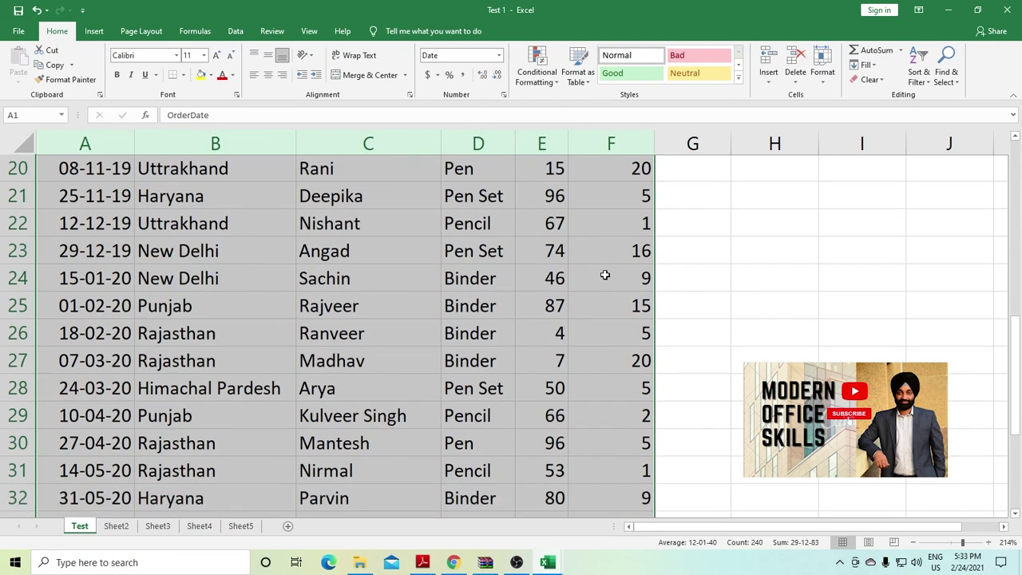
scroll(604, 275, "down", 5)
scroll(491, 267, "up", 5)
scroll(488, 266, "up", 6)
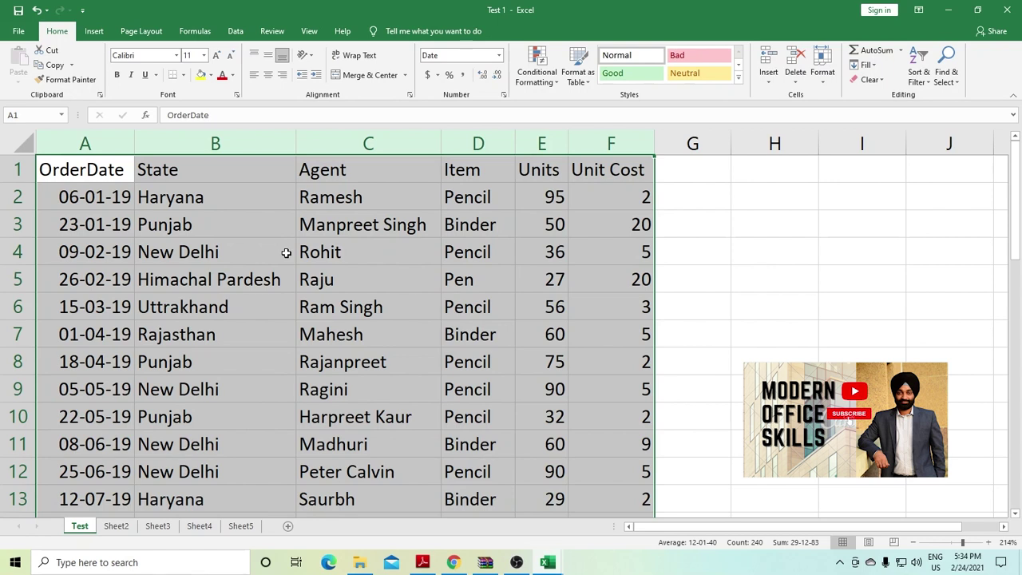
left_click_drag(94, 143, 96, 137)
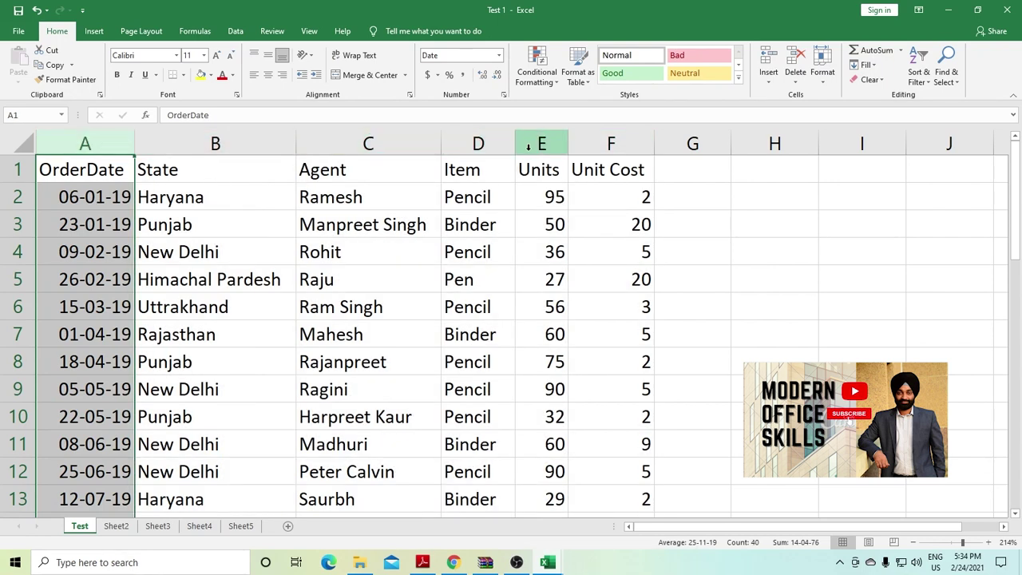
left_click(254, 132)
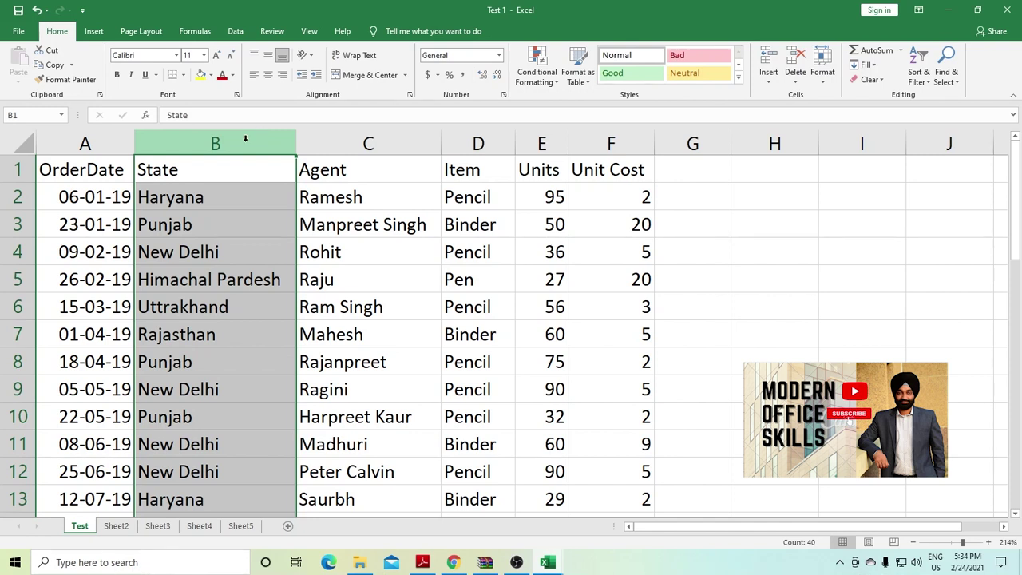
Insert an empty column B before State, shifting the data right, then select row 5.
right_click(245, 139)
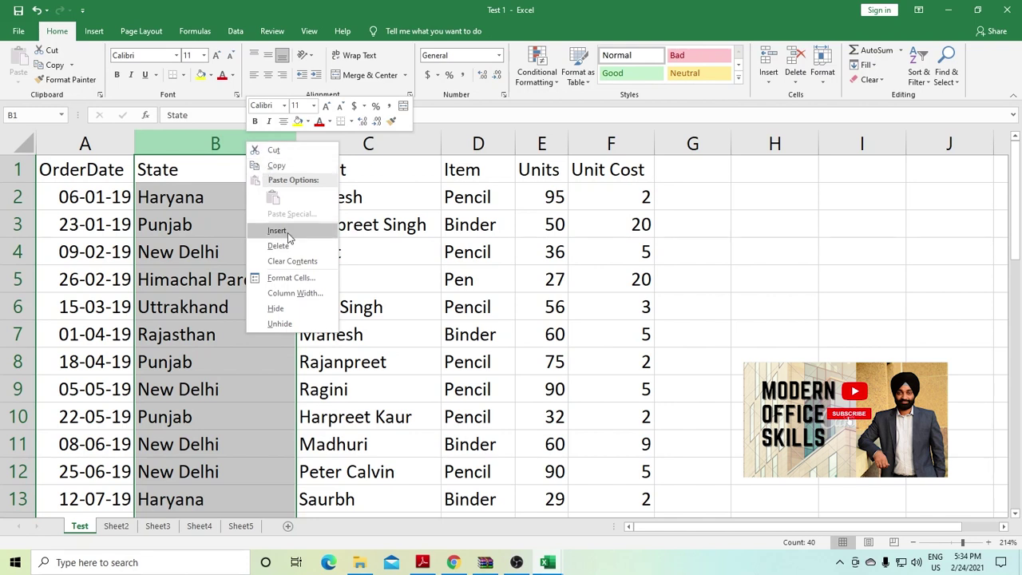
left_click(278, 230)
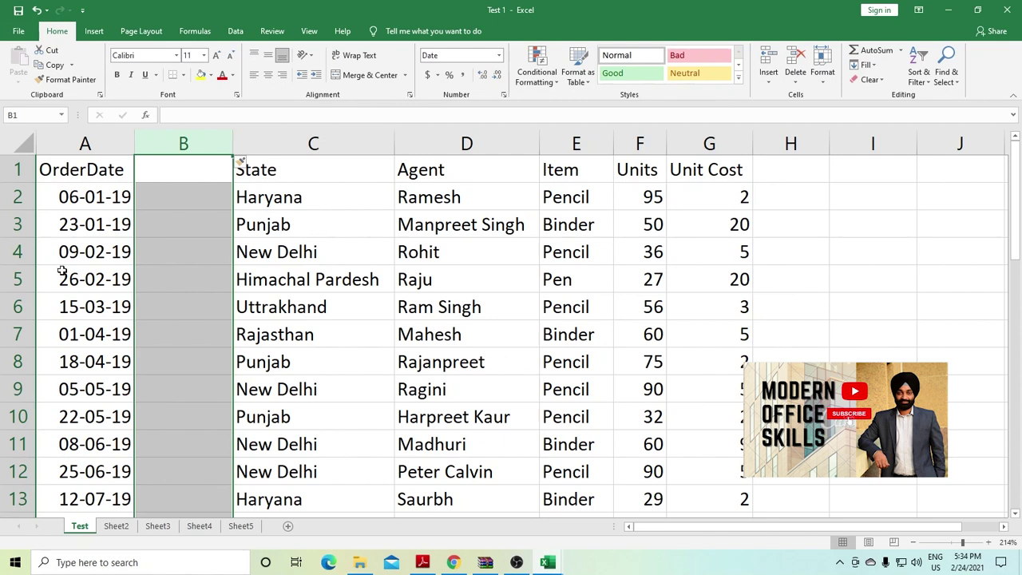
left_click(8, 274)
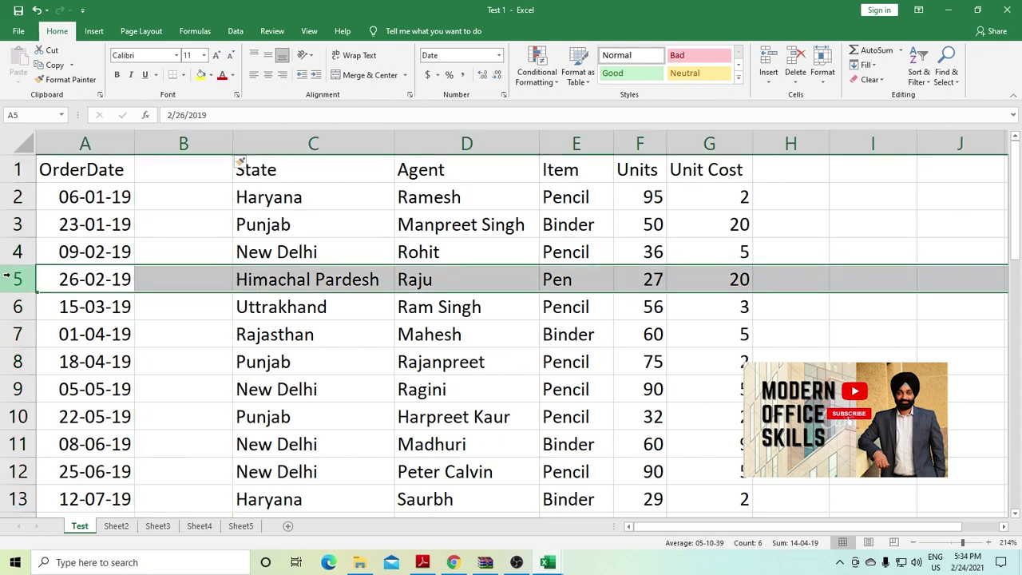
Insert an empty row 5 above the 26-02-19 Himachal Pardesh pen order.
right_click(11, 277)
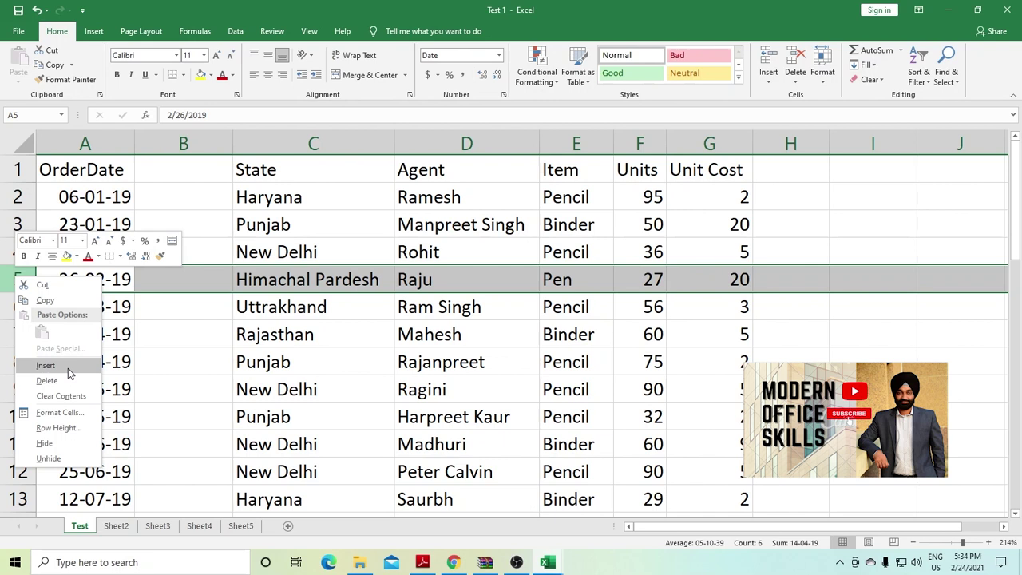
left_click(80, 365)
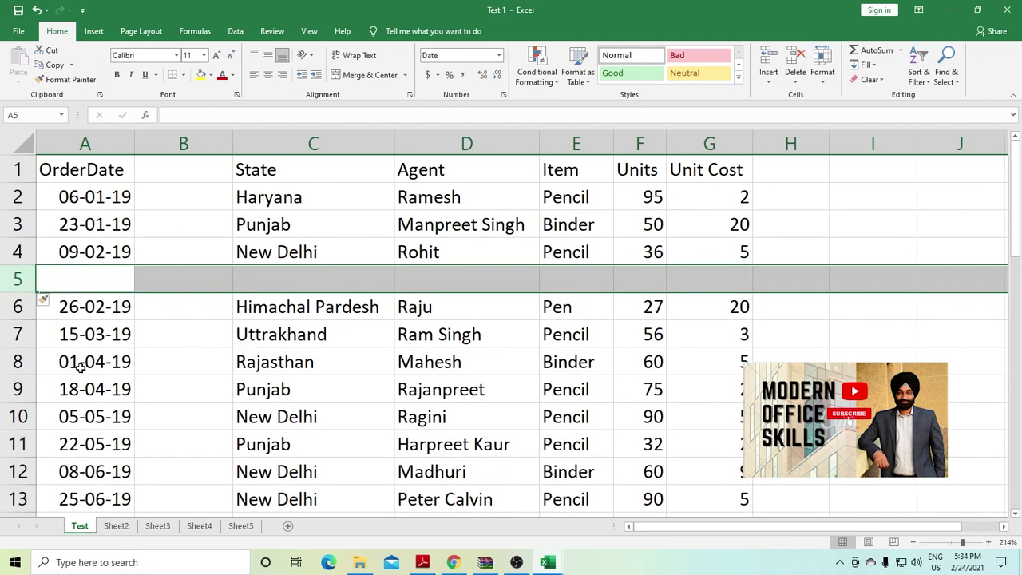